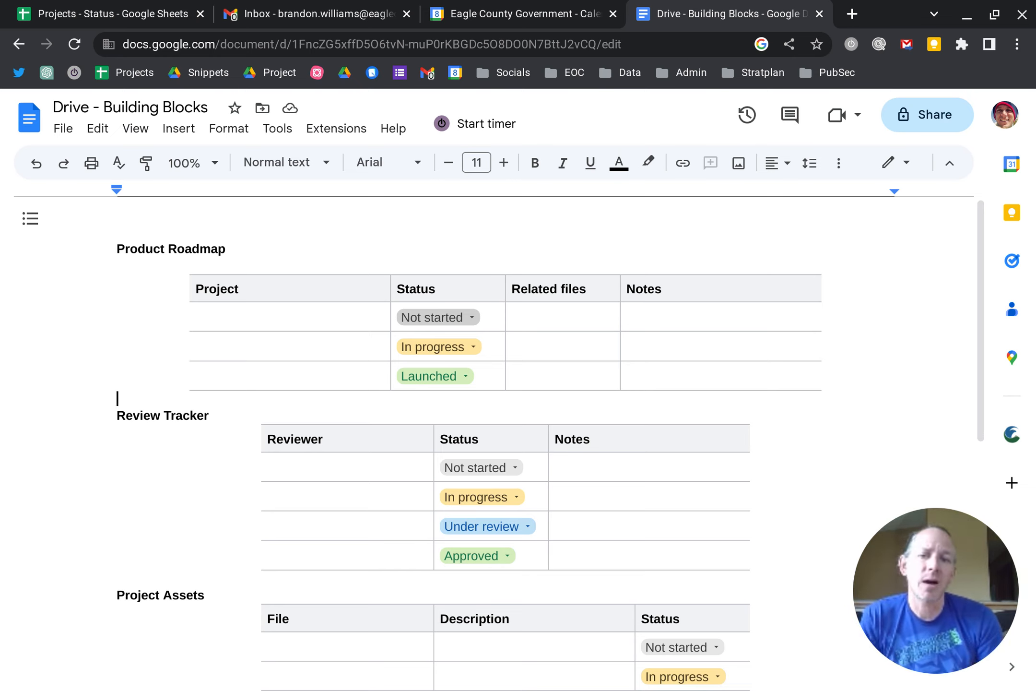
# - Look over the building blocks that can be inserted into the document
pyautogui.click(188, 130)
pyautogui.moveTo(201, 425)
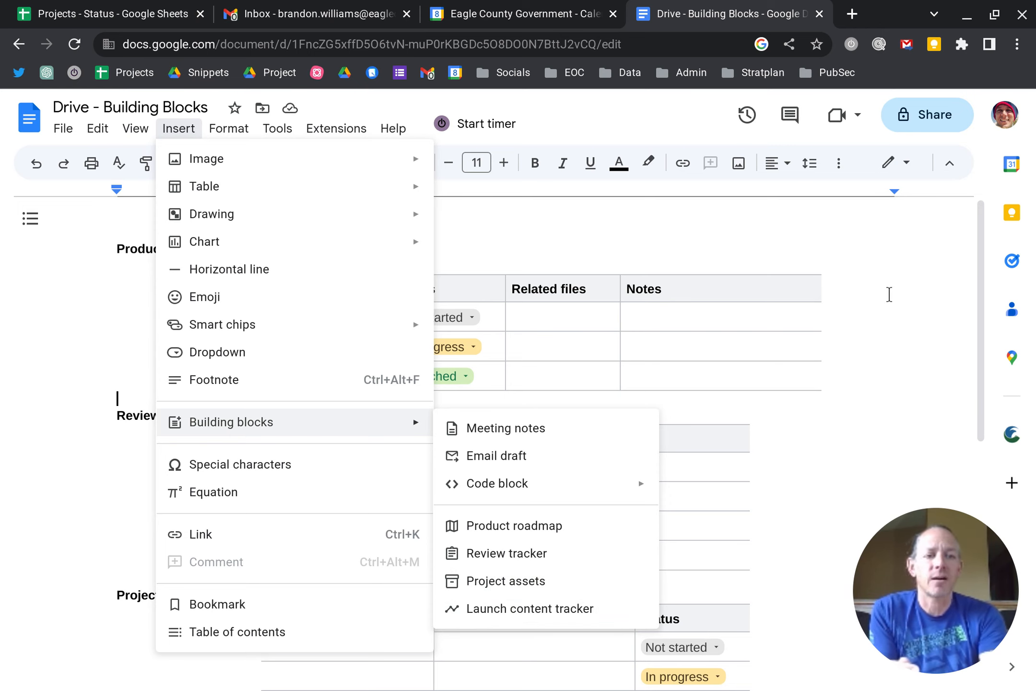
pyautogui.click(890, 297)
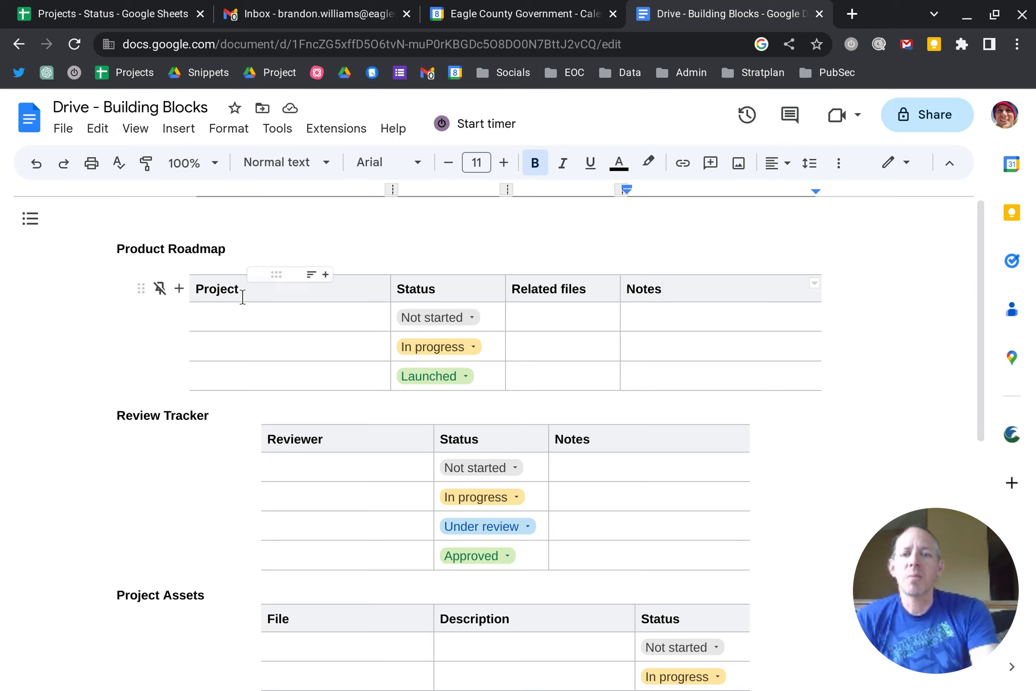
# - View the status choices and dropdown option settings of the first Product Roadmap row, leaving them as they are
pyautogui.click(475, 320)
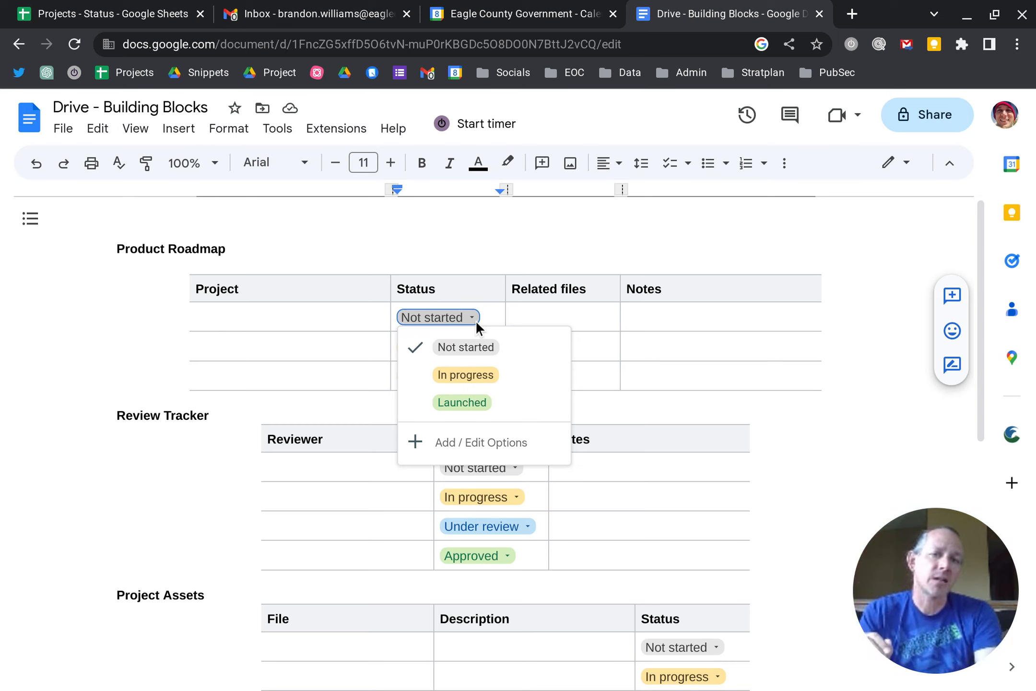
pyautogui.click(460, 454)
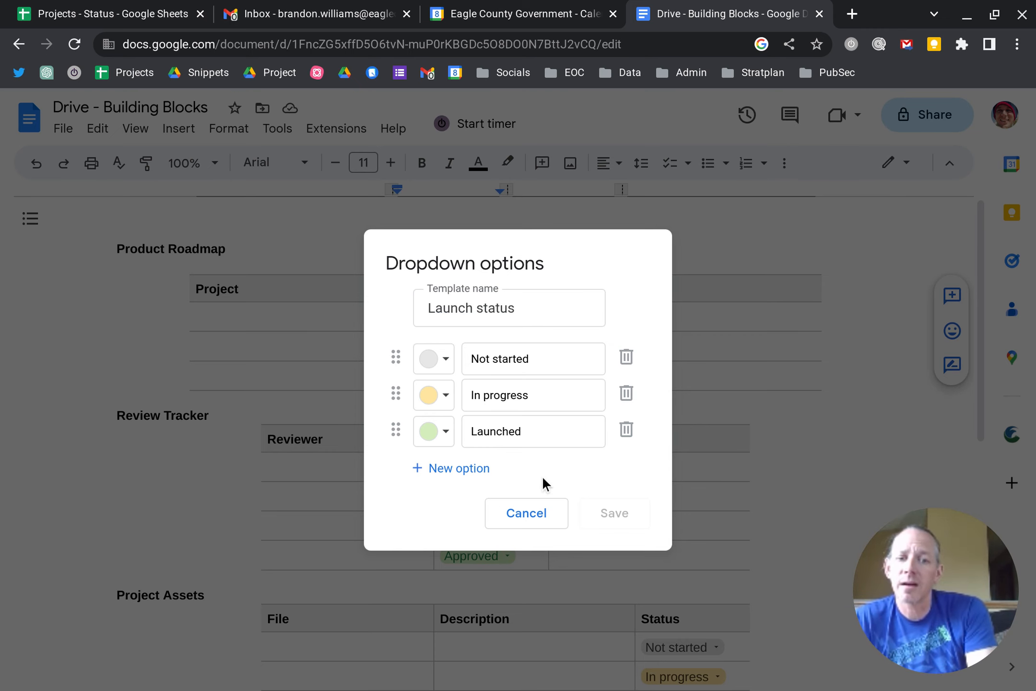
pyautogui.click(535, 515)
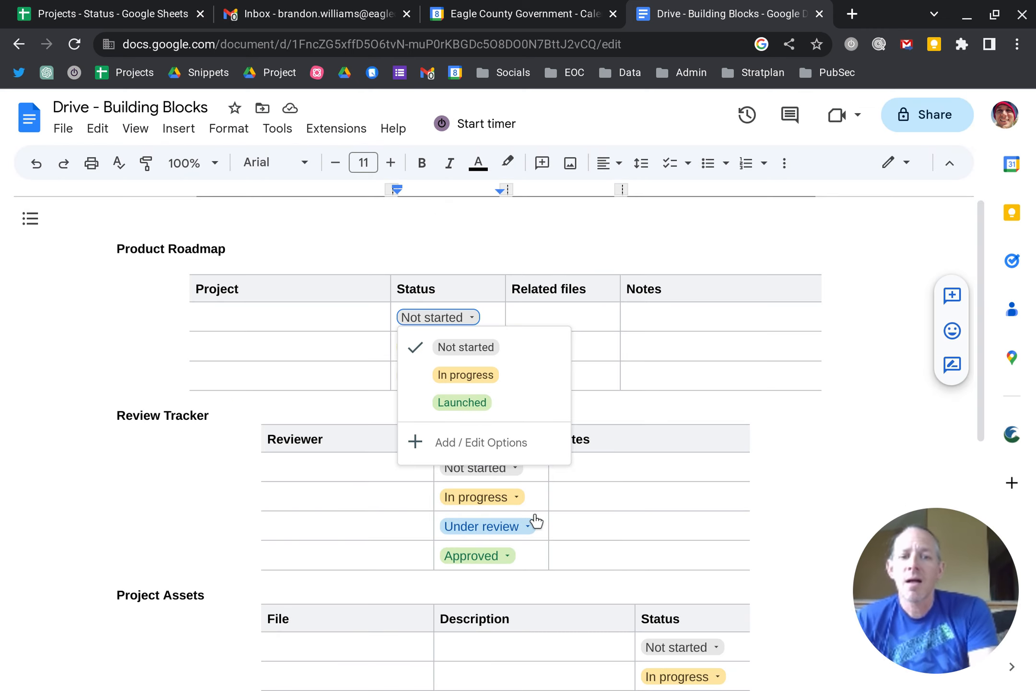
pyautogui.click(594, 321)
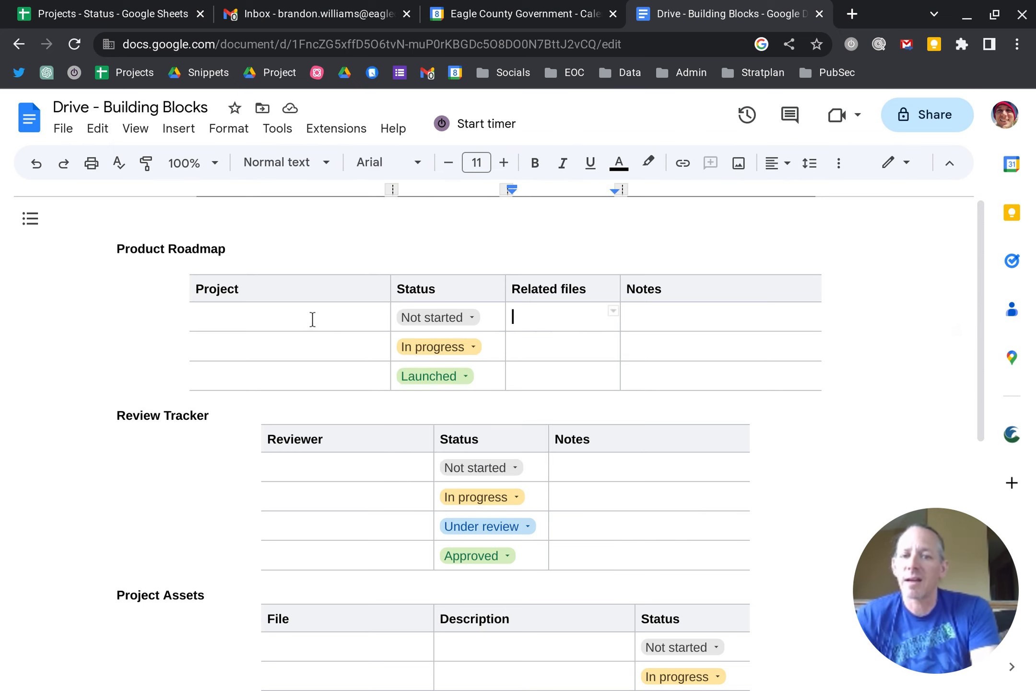
# - In the first Product Roadmap row, enter the project "title" and link the related file "IT - Cert Notices - onEdit test" as a smart chip
pyautogui.click(309, 318)
pyautogui.write('title')
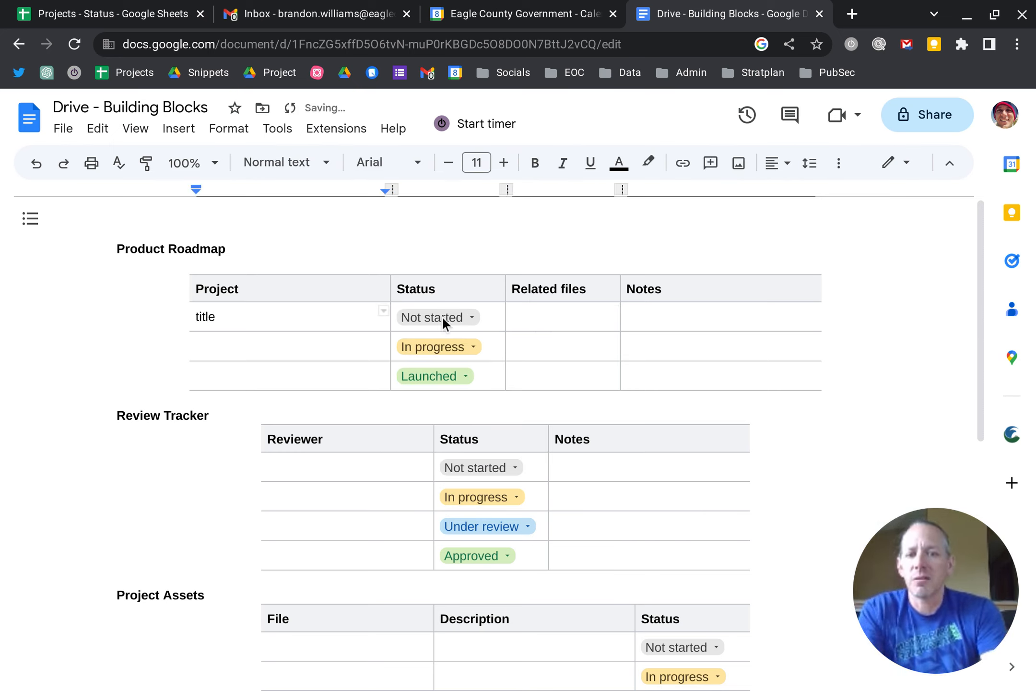
pyautogui.click(545, 316)
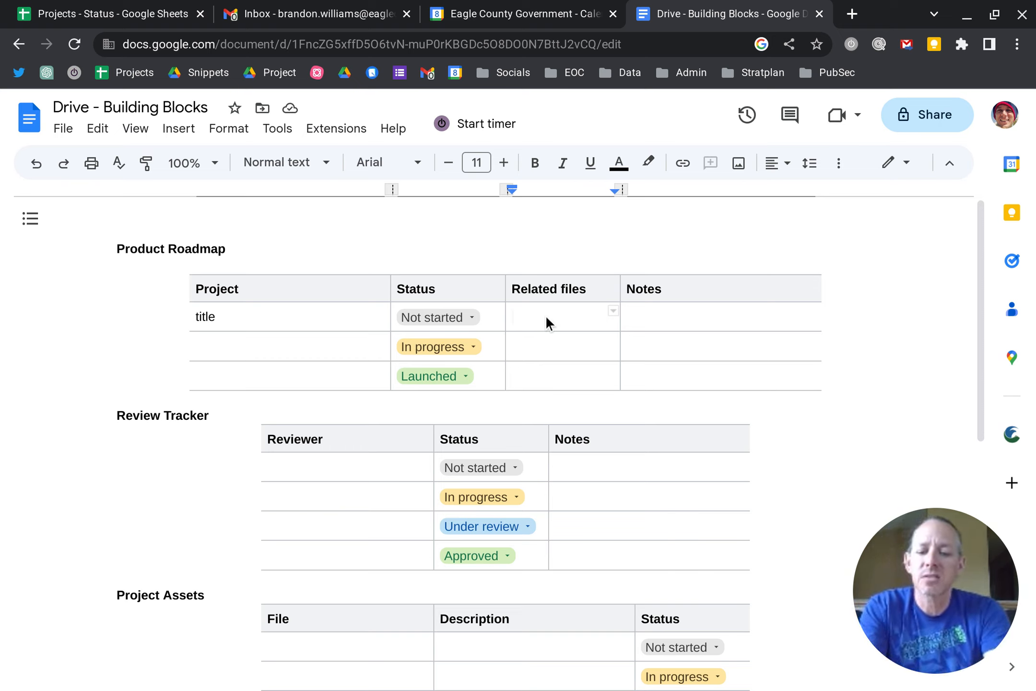
pyautogui.write('@')
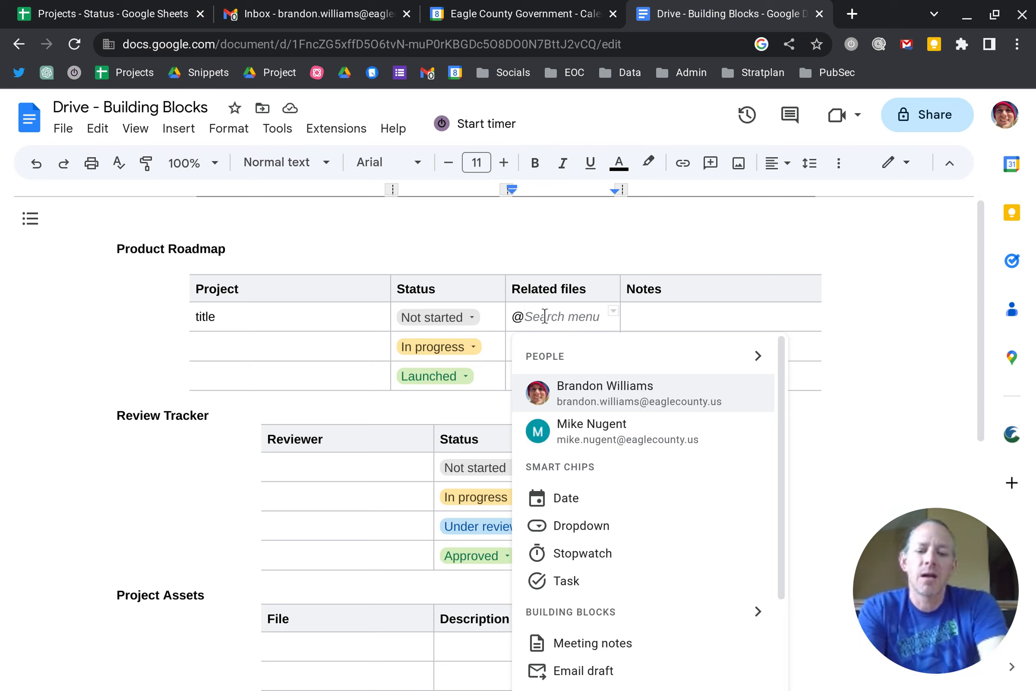
pyautogui.write('onedi')
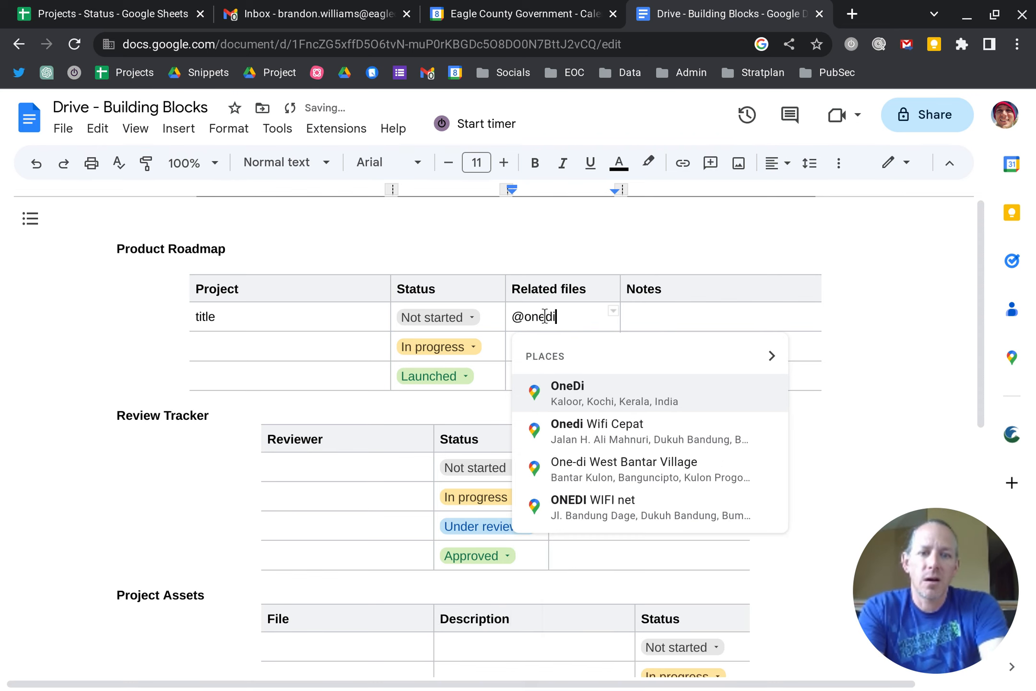
pyautogui.write('t')
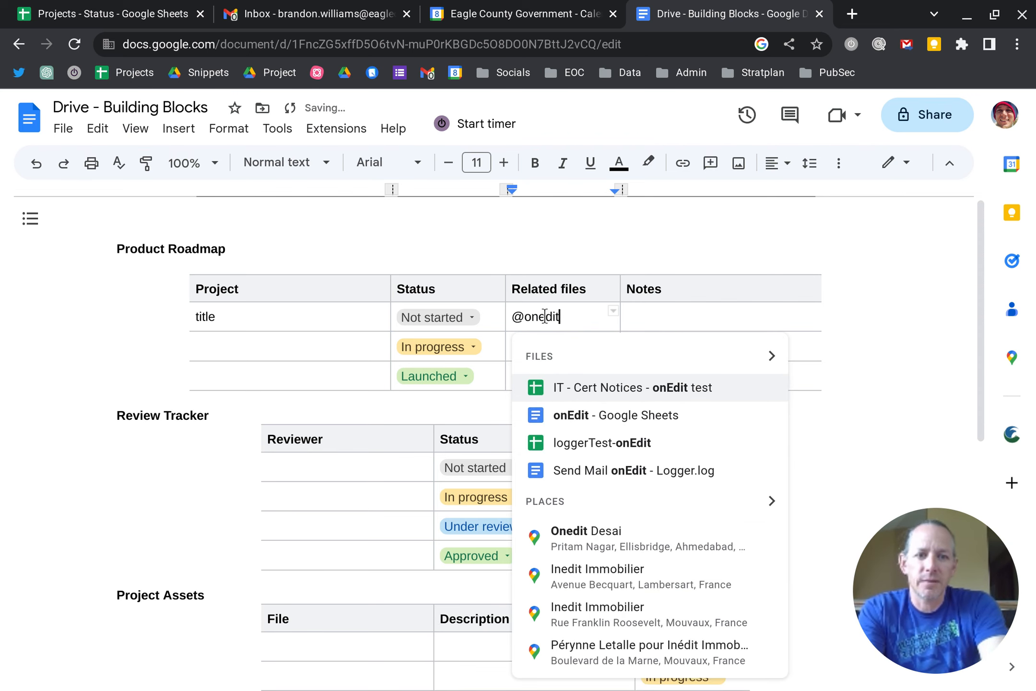
pyautogui.click(578, 398)
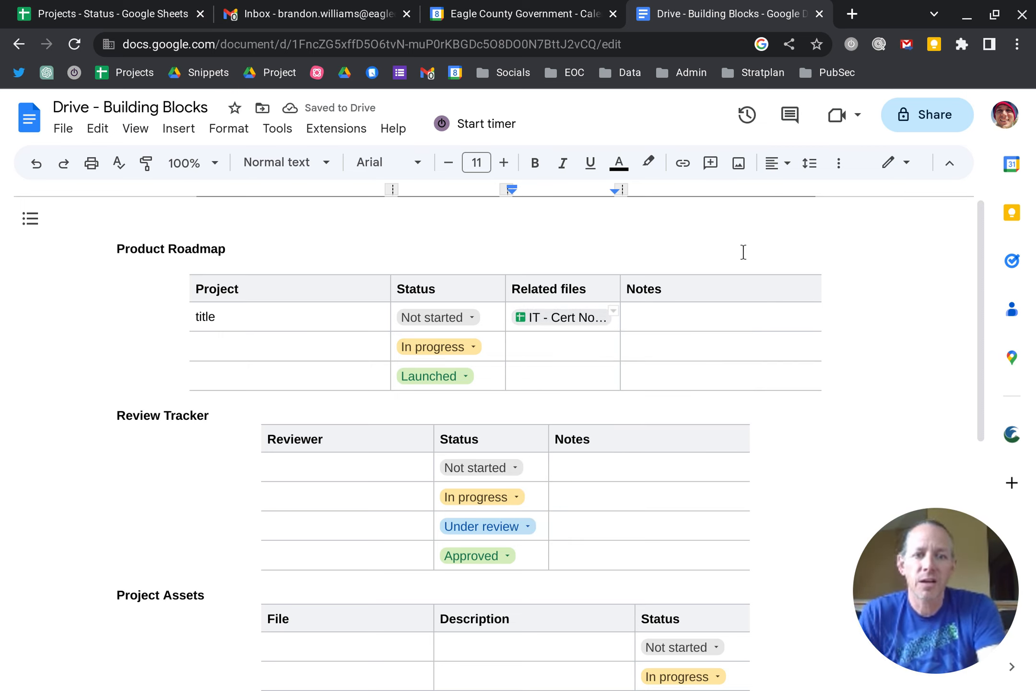
# - Enter "notes" in the Notes cell of the first Product Roadmap row
pyautogui.click(702, 318)
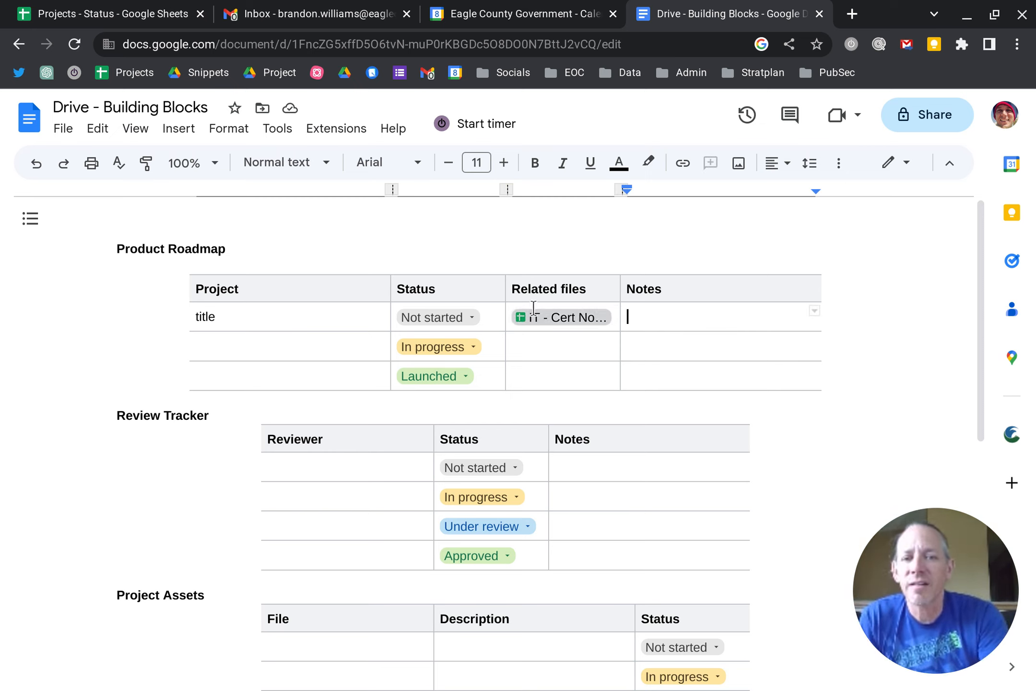
pyautogui.moveTo(539, 314)
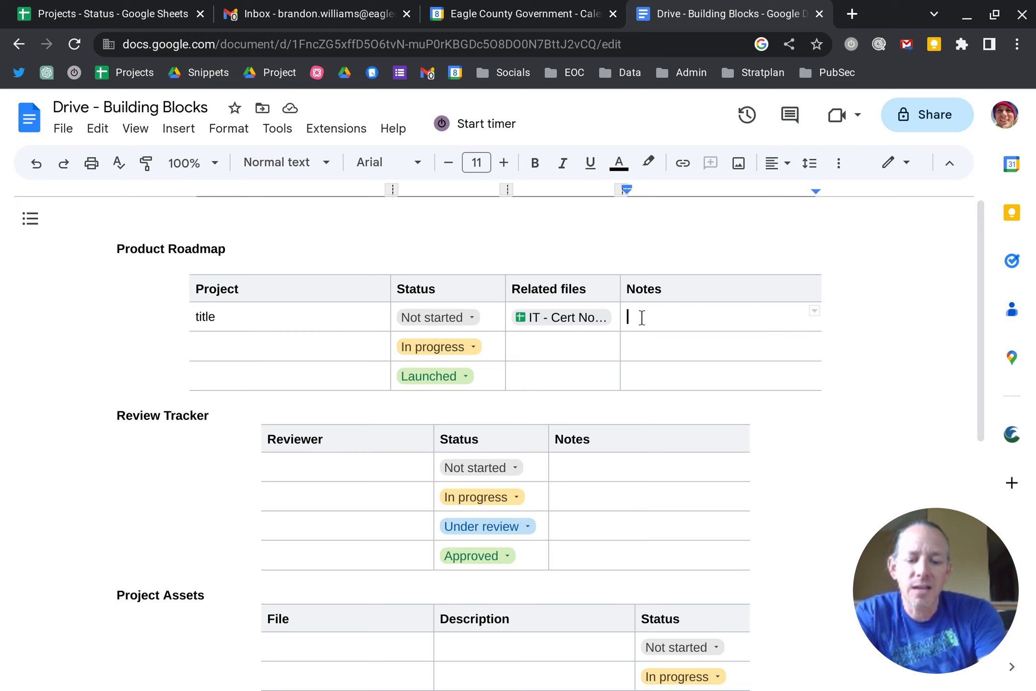
pyautogui.write('notes')
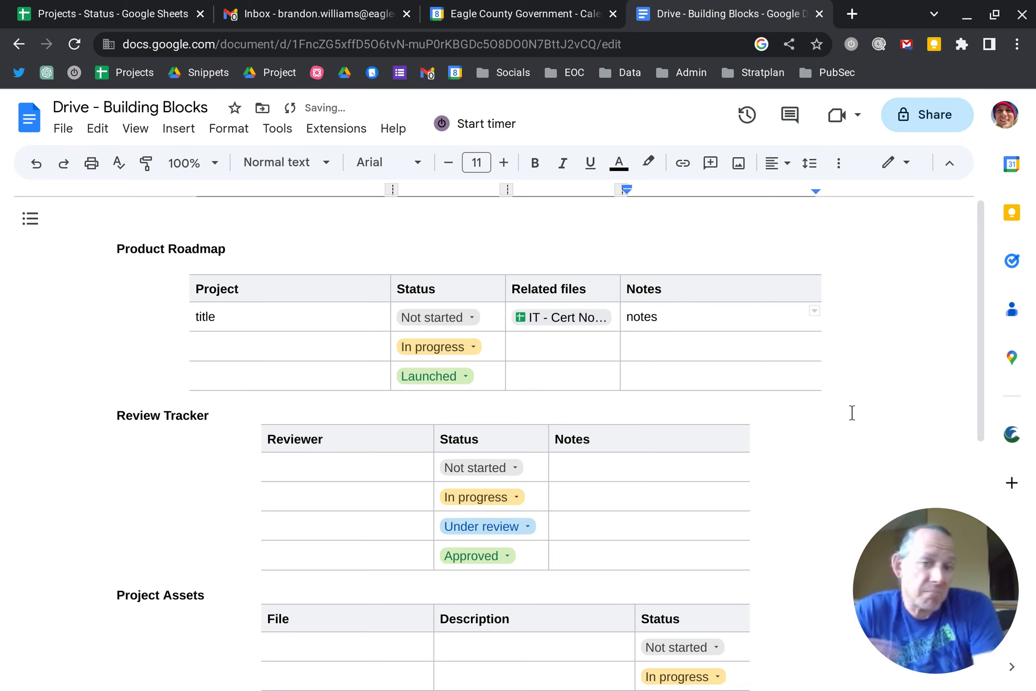
# - Add a people chip in the first Reviewer cell of the Review Tracker by searching for "bww" and choosing the Gmail contact
pyautogui.scroll(-2, 851, 412)
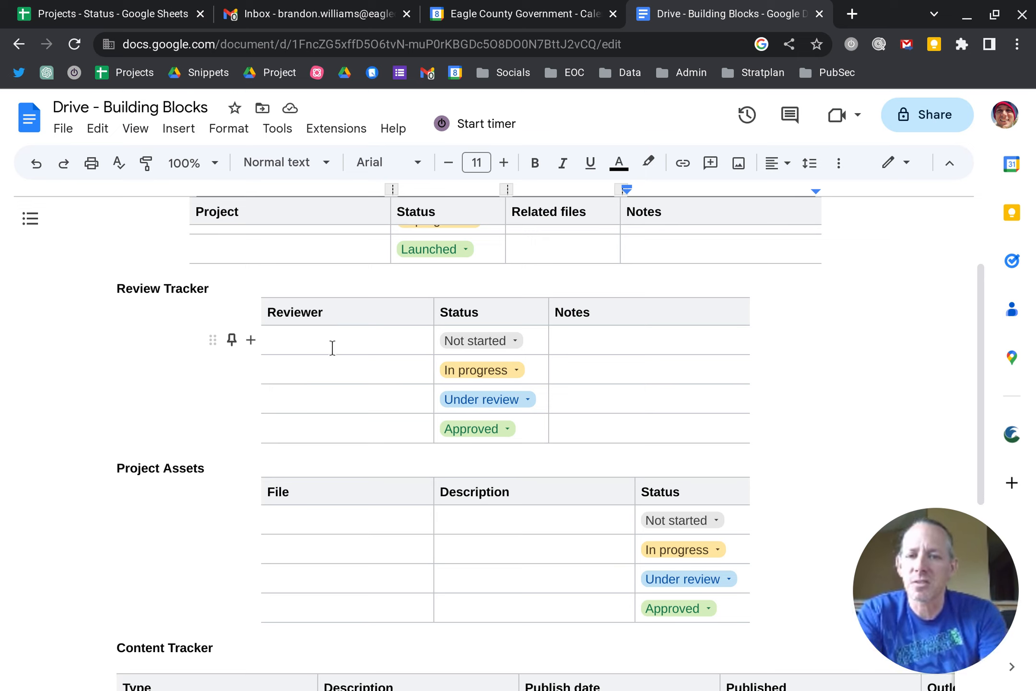
pyautogui.click(332, 347)
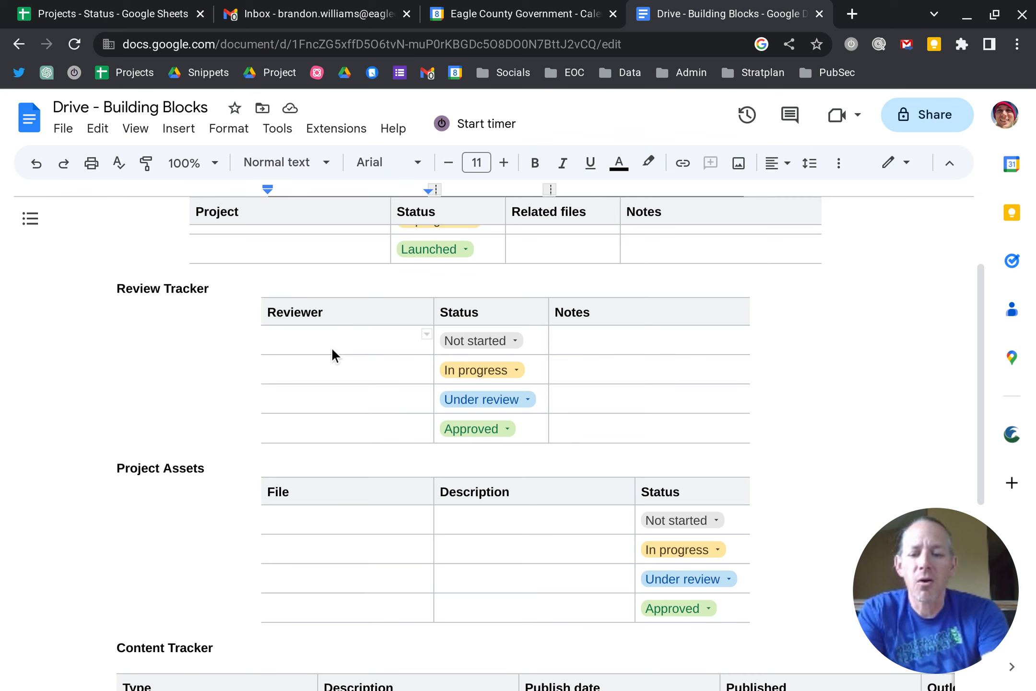
pyautogui.write('@')
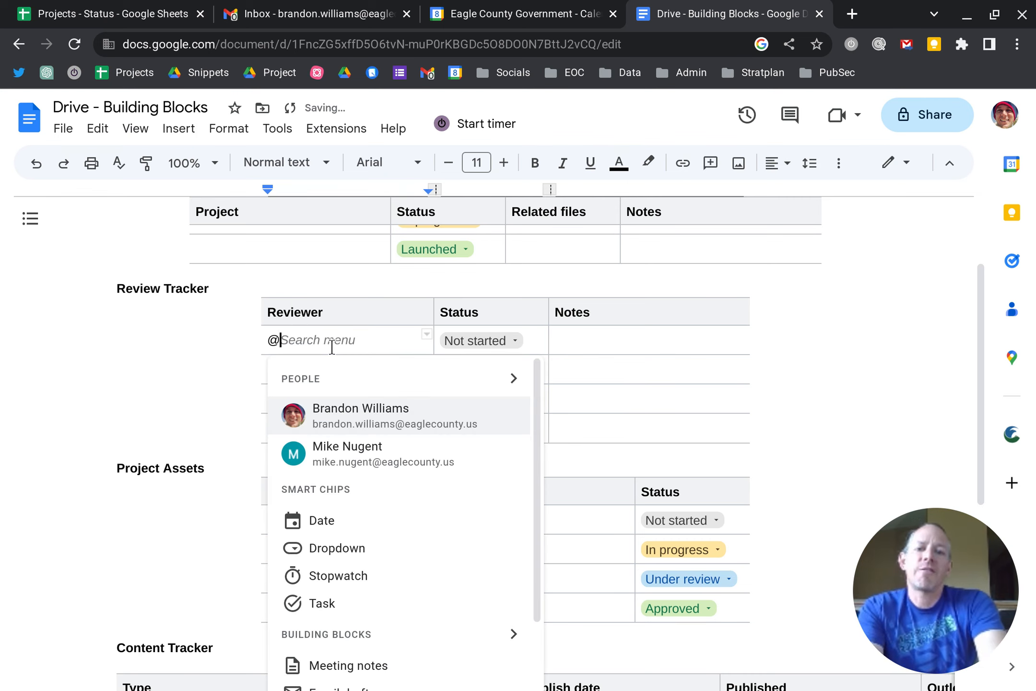
pyautogui.write('bww')
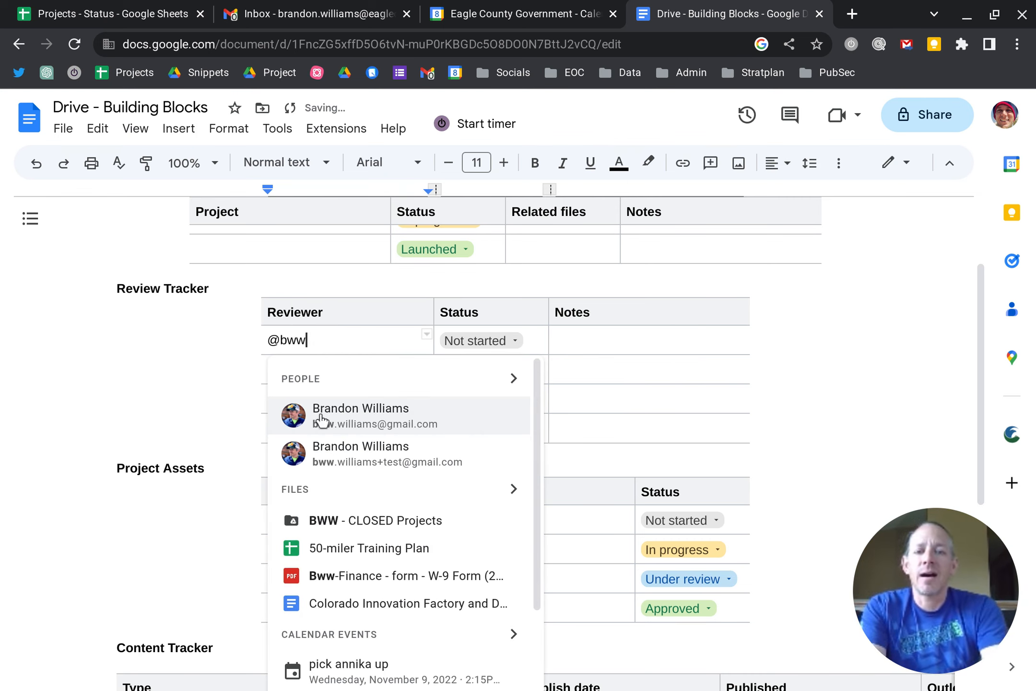
pyautogui.click(320, 420)
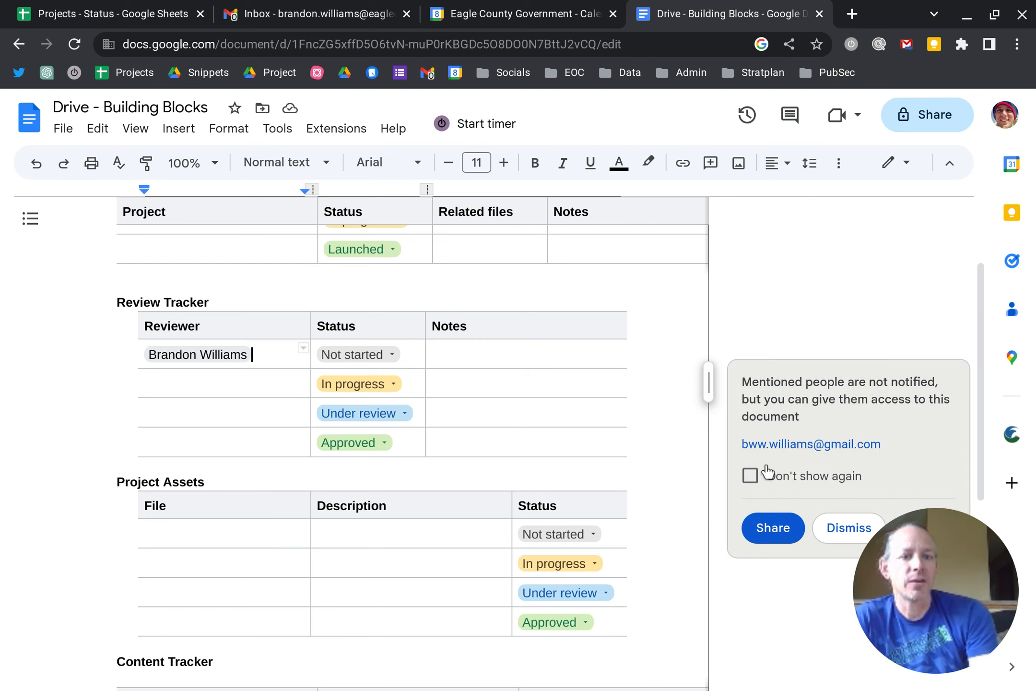
# - Share the document with the mentioned reviewer as Editor and confirm the sharing
pyautogui.click(769, 528)
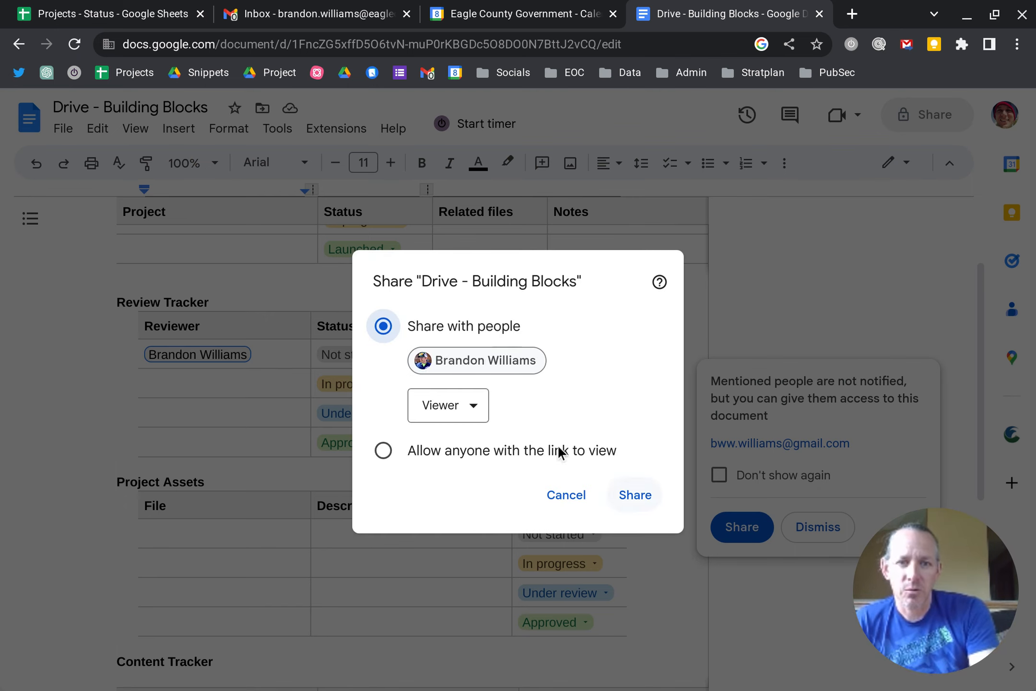
pyautogui.click(482, 409)
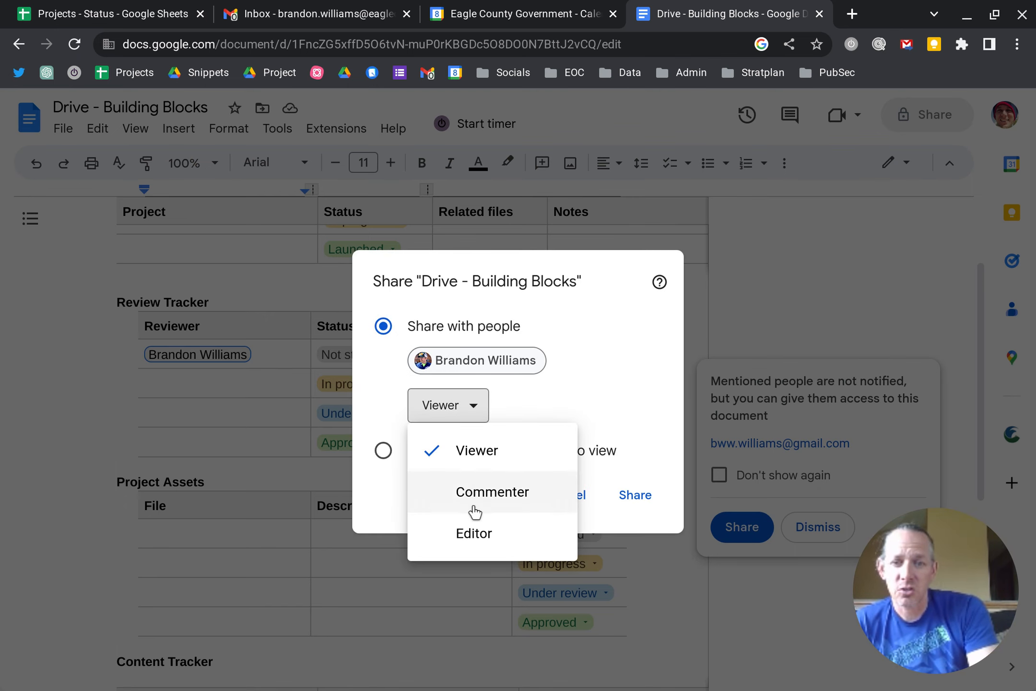
pyautogui.click(475, 533)
pyautogui.click(642, 499)
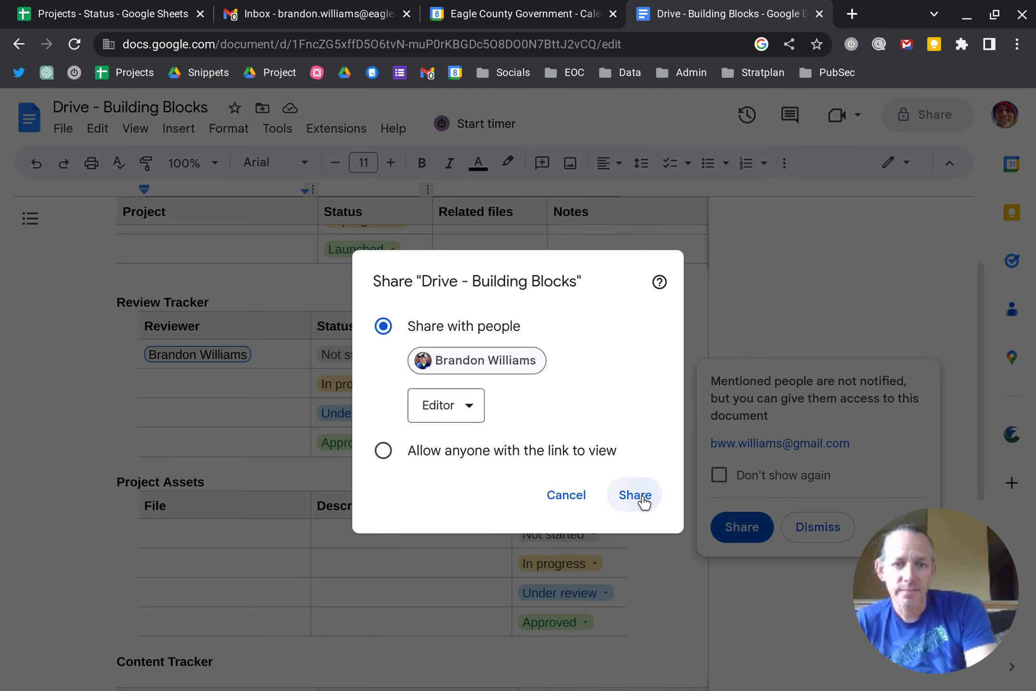
pyautogui.click(618, 461)
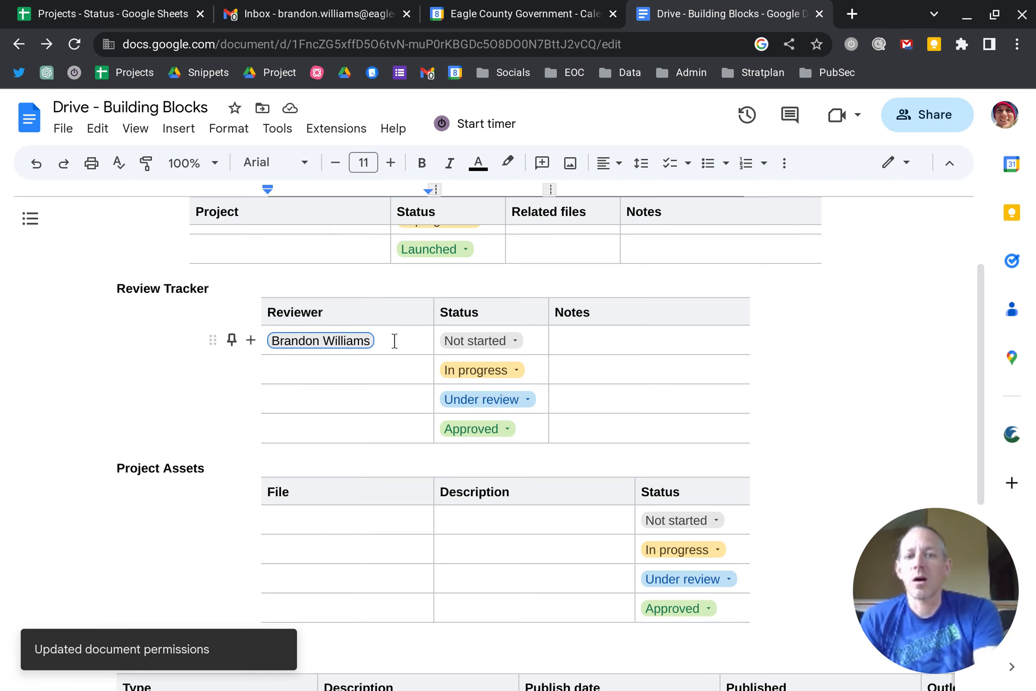
# - View the status choices available in the first Review Tracker row without changing the status
pyautogui.click(395, 341)
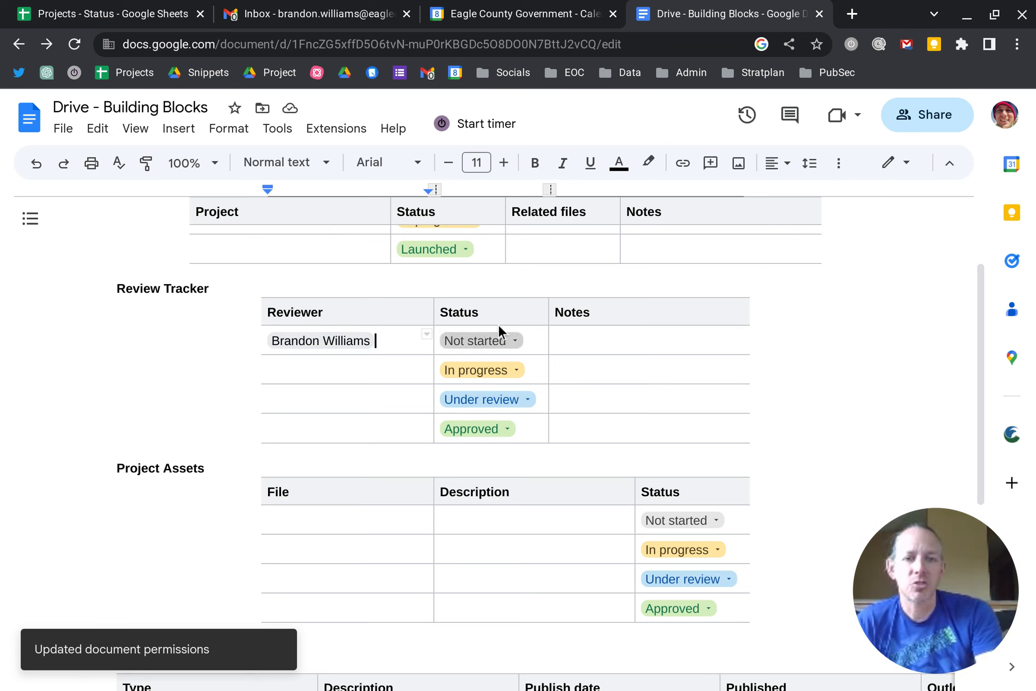
pyautogui.click(521, 340)
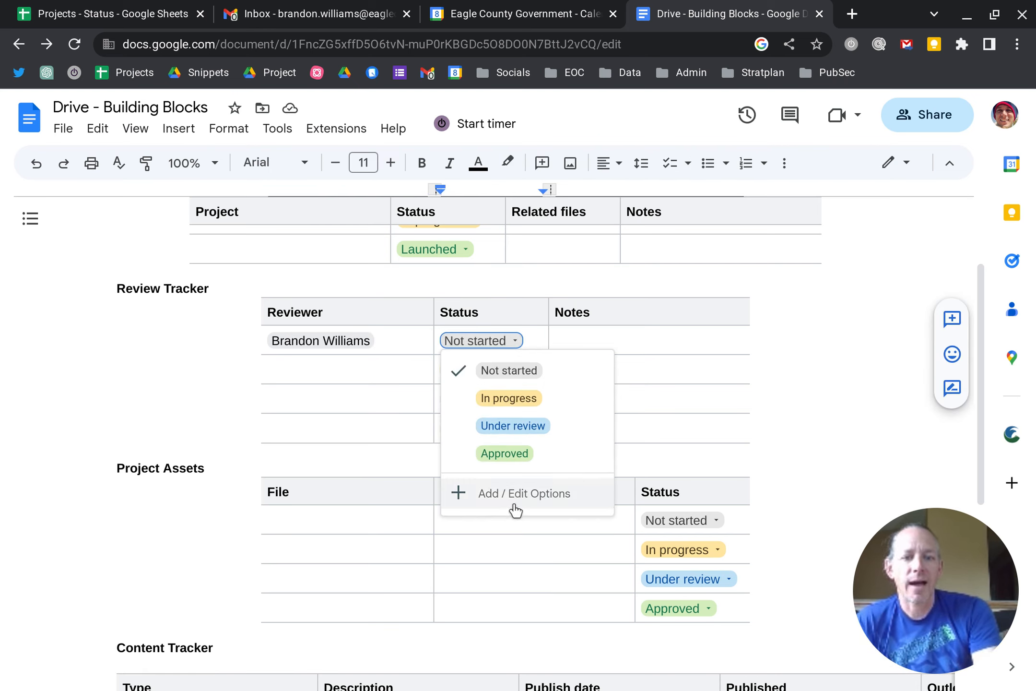
pyautogui.click(635, 351)
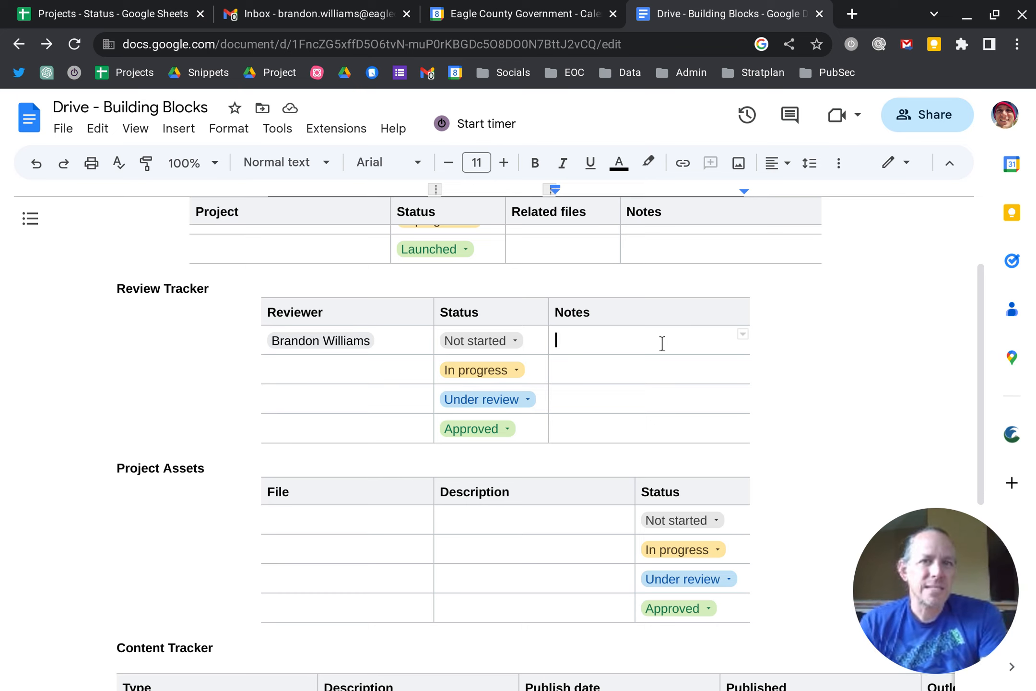
# - Insert a column before Notes in the Review Tracker table and give it the header "Due Date"
pyautogui.click(633, 317)
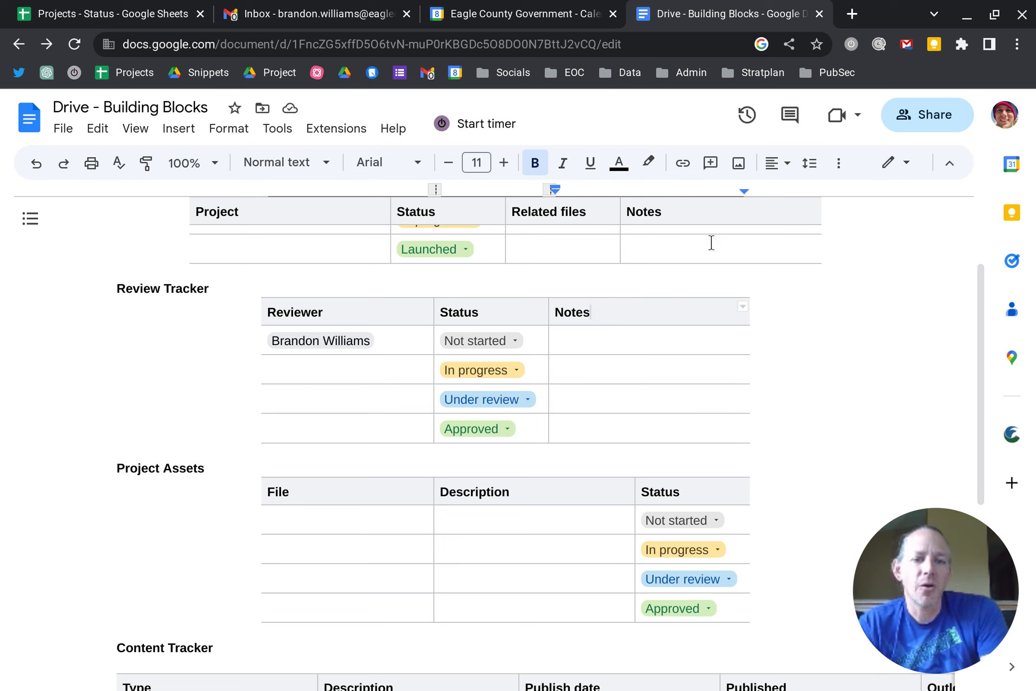
pyautogui.rightClick(629, 312)
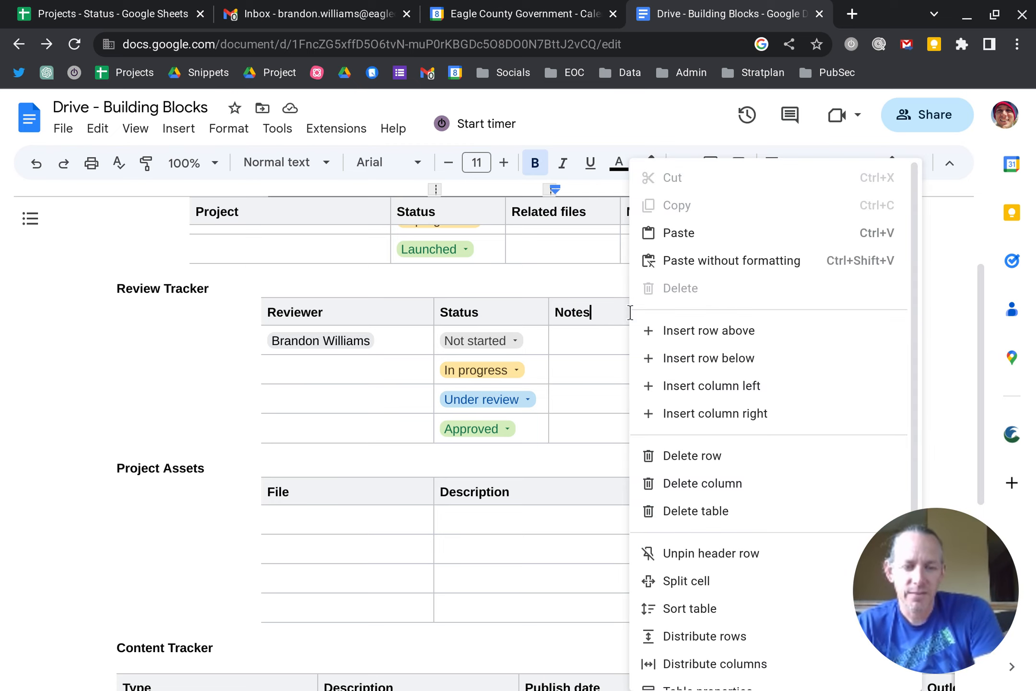
pyautogui.click(681, 396)
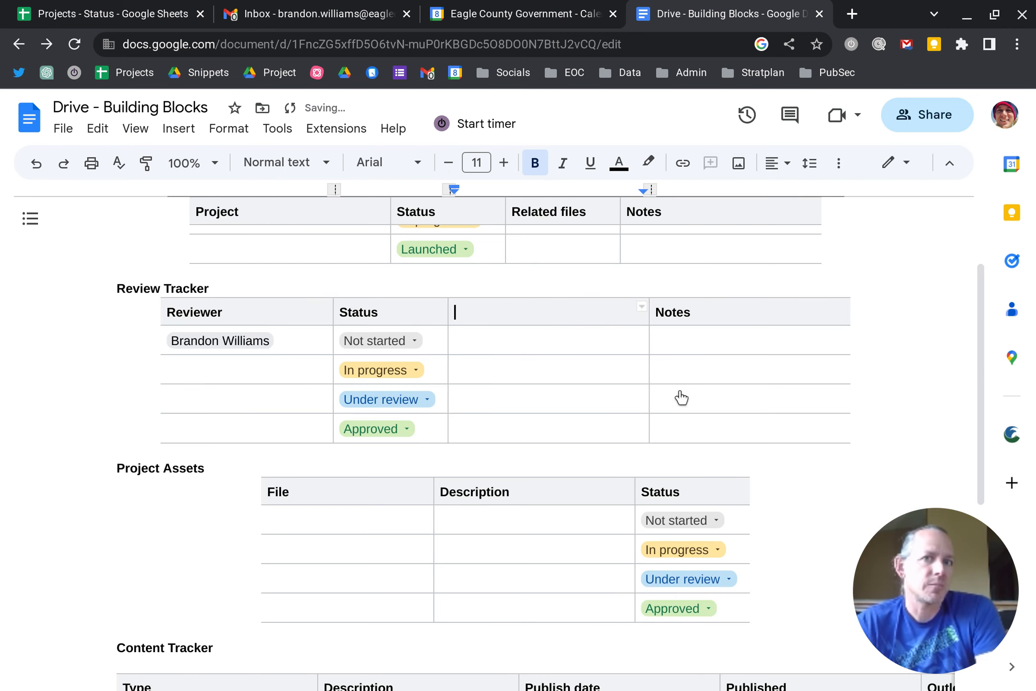
pyautogui.write('Due Date')
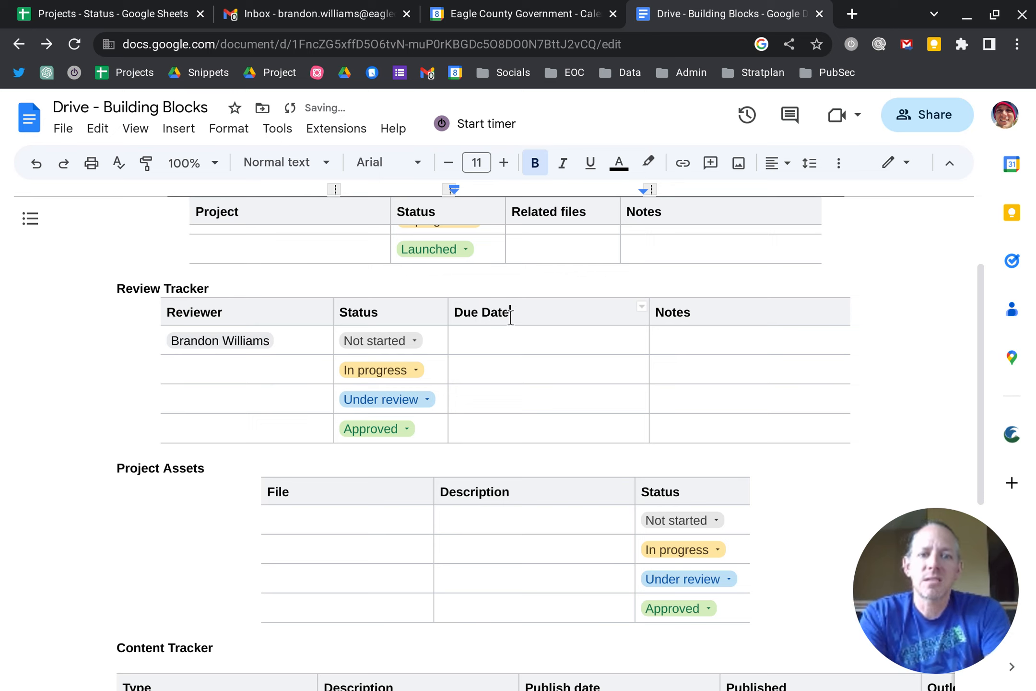
# - Add a date chip for May 30, 2023 in the first Due Date cell of the Review Tracker
pyautogui.click(513, 346)
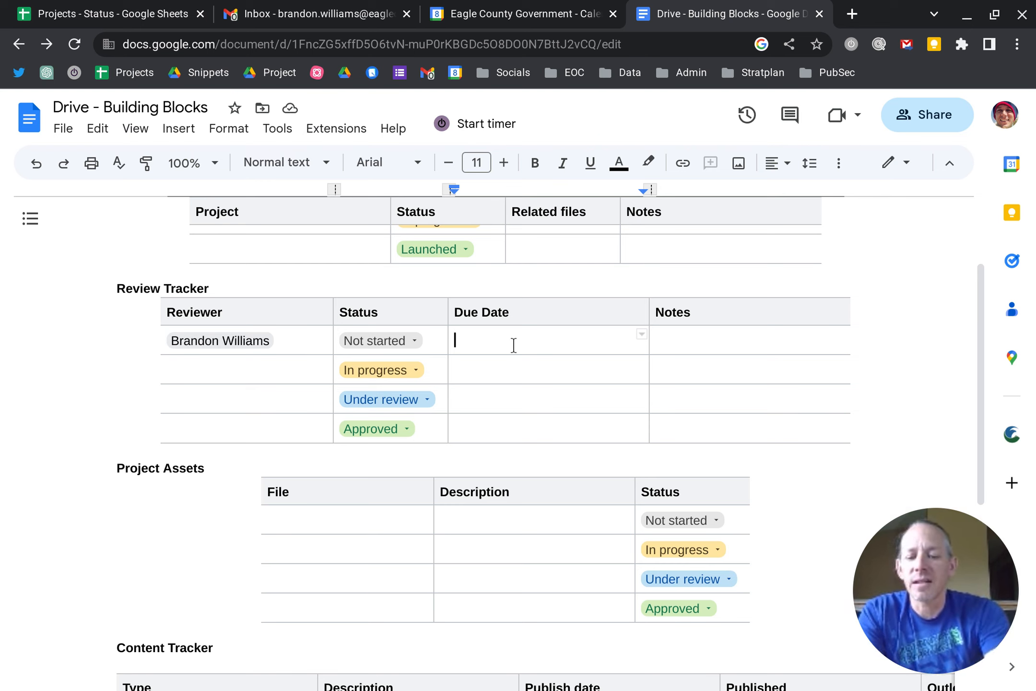
pyautogui.write('@')
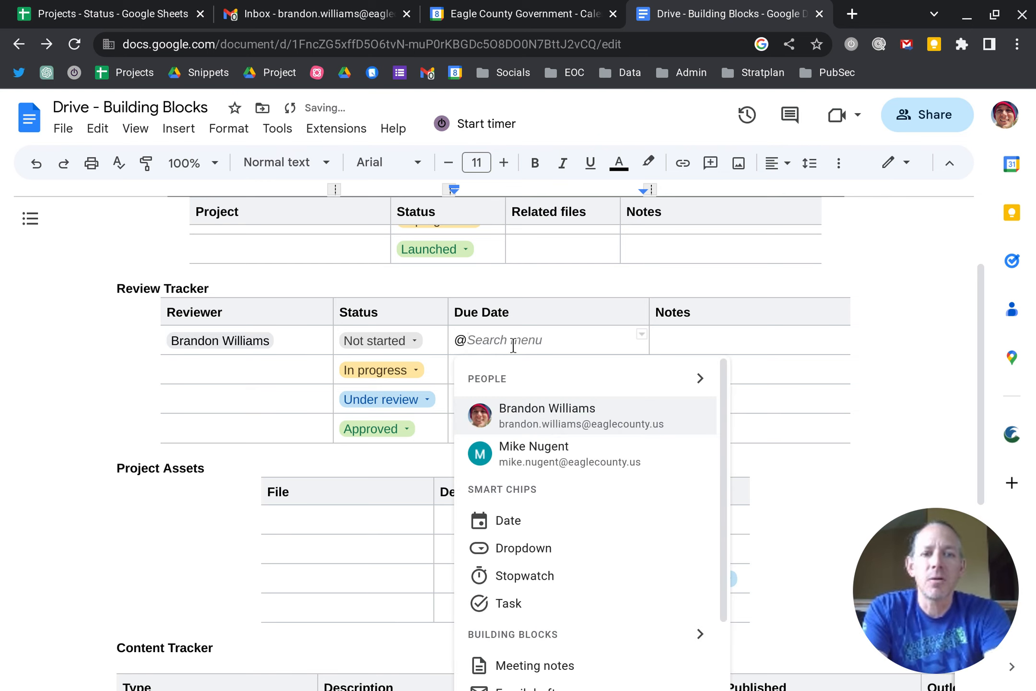
pyautogui.write('May 30')
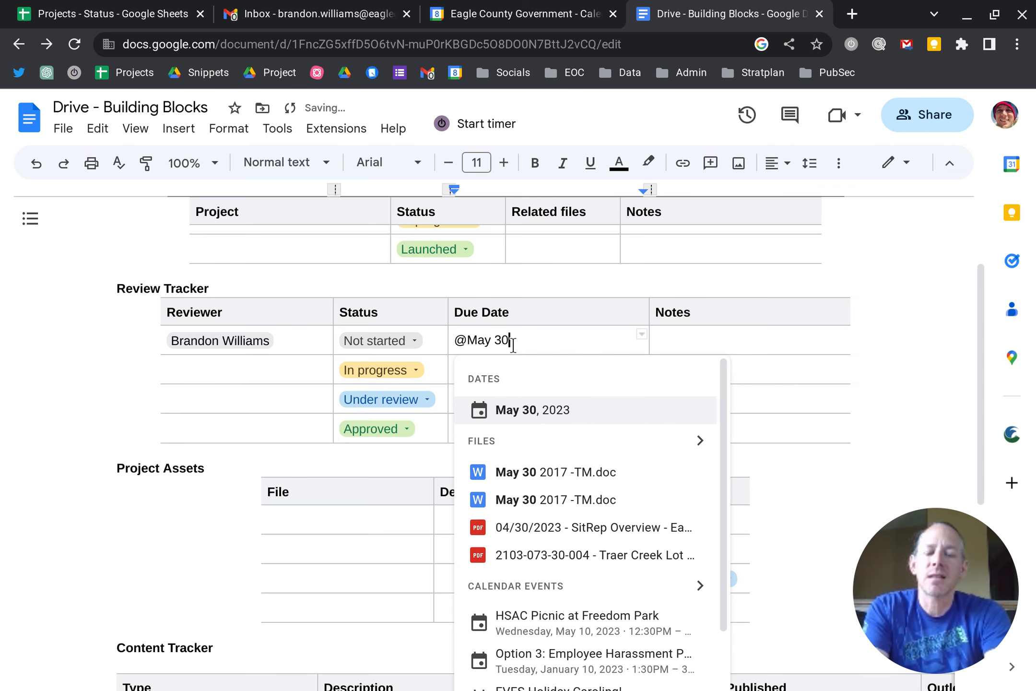
pyautogui.click(511, 413)
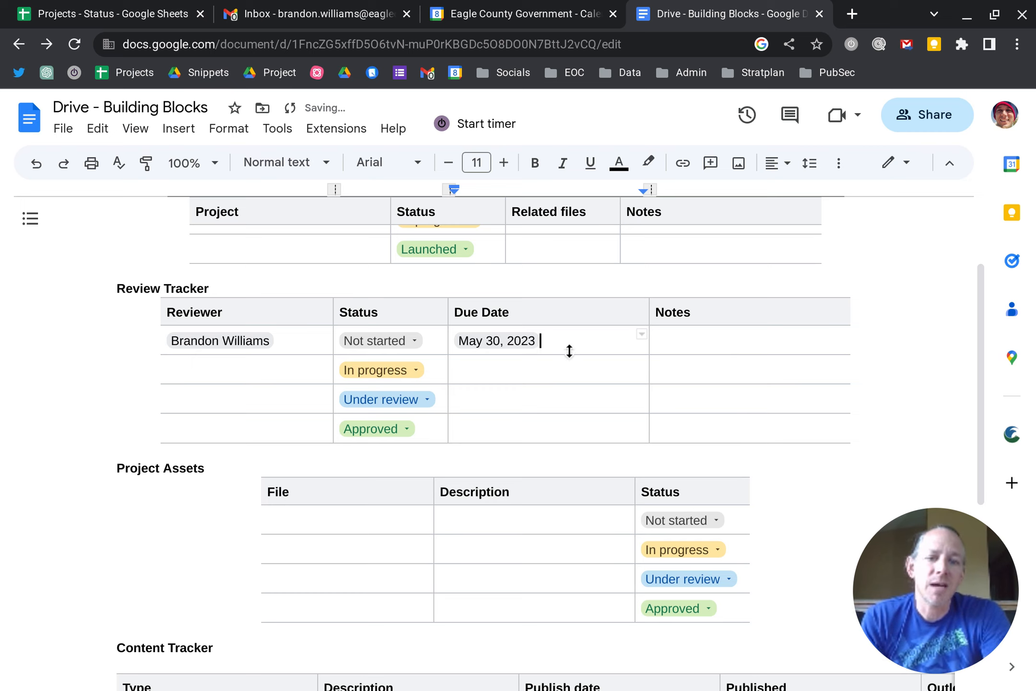
# - Enter "notes" in the first Notes cell of the Review Tracker table
pyautogui.click(684, 342)
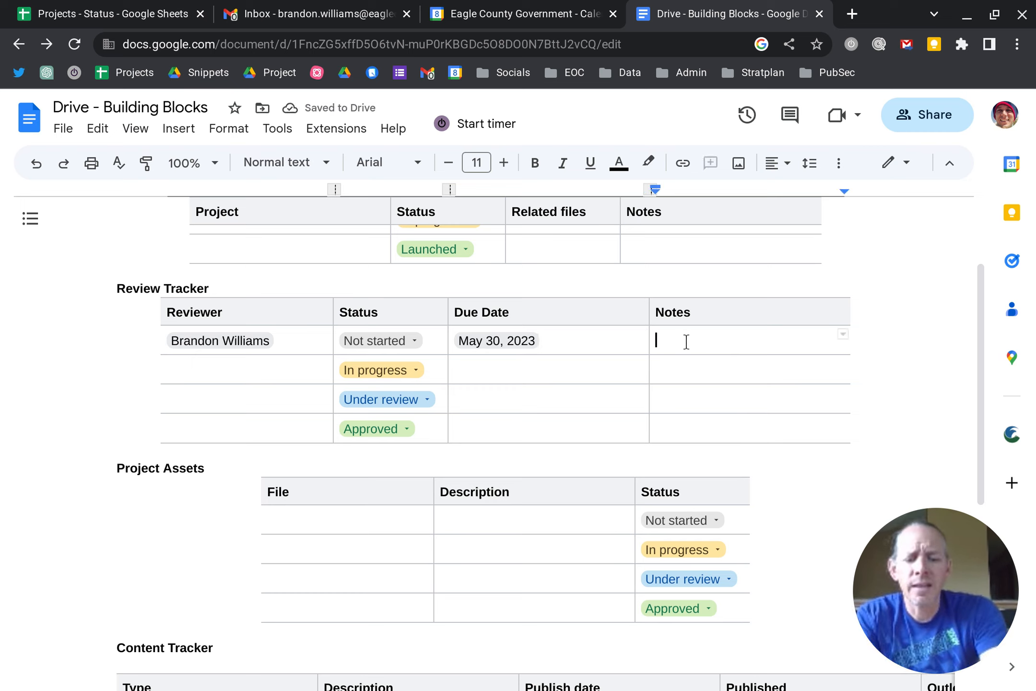
pyautogui.write('notes')
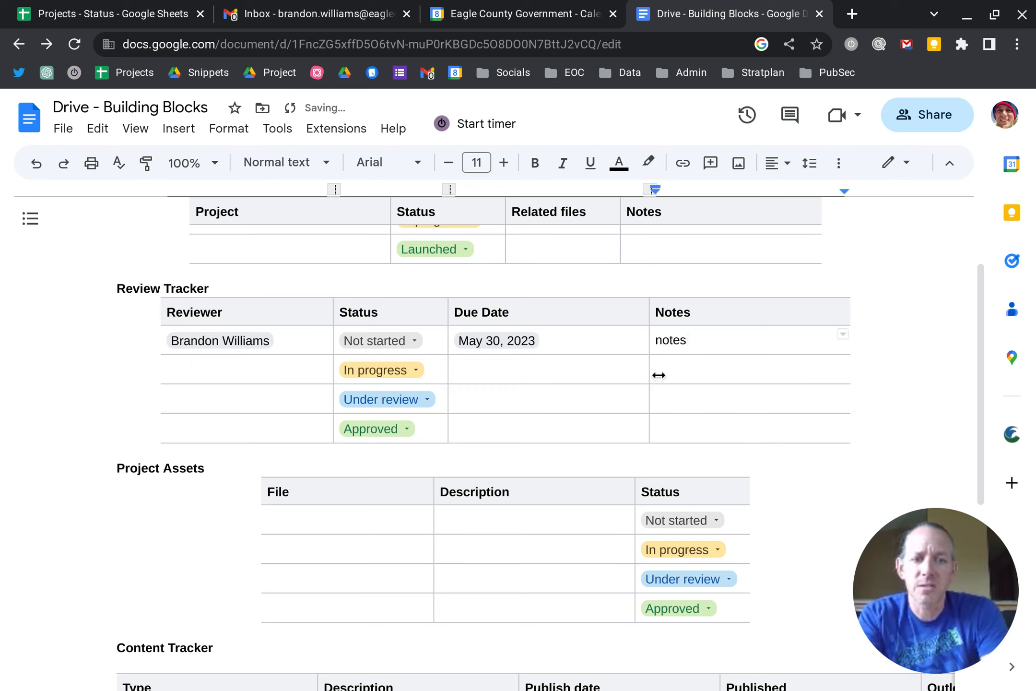
# - Add a file chip for "IT - Cert Notices - onEdit test" in the first File cell of the Project Assets table
pyautogui.scroll(-3, 556, 445)
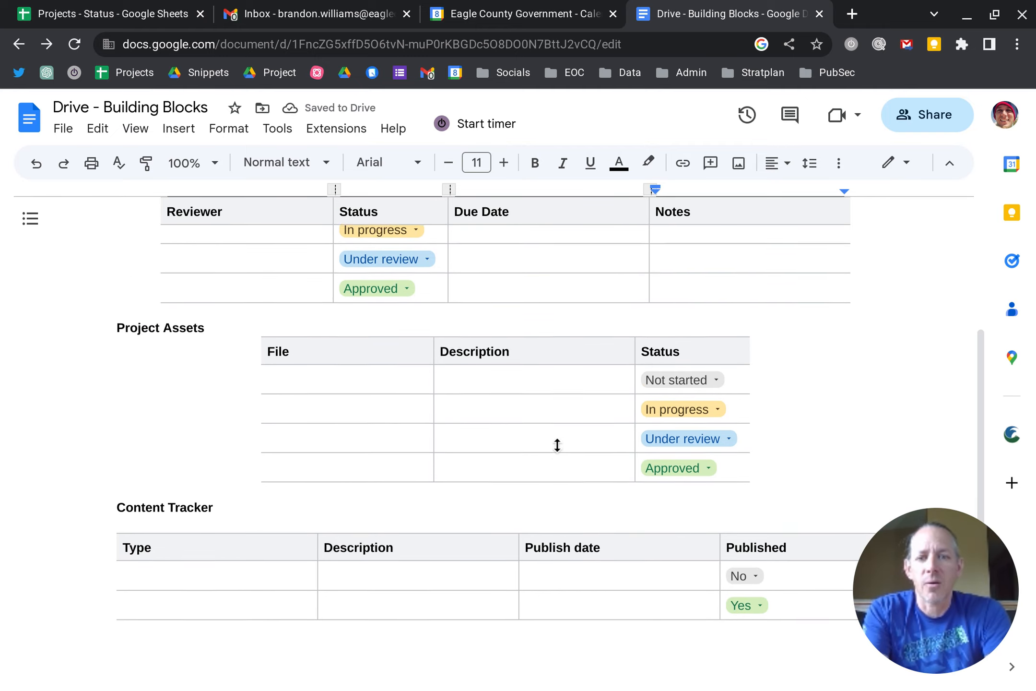
pyautogui.click(408, 377)
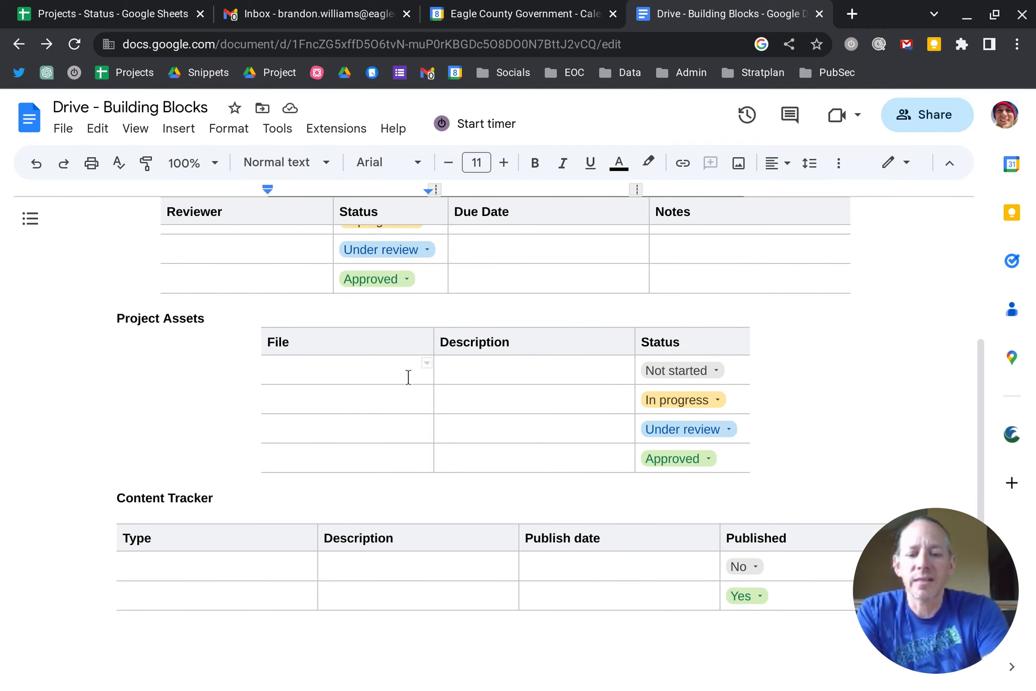
pyautogui.write('@one')
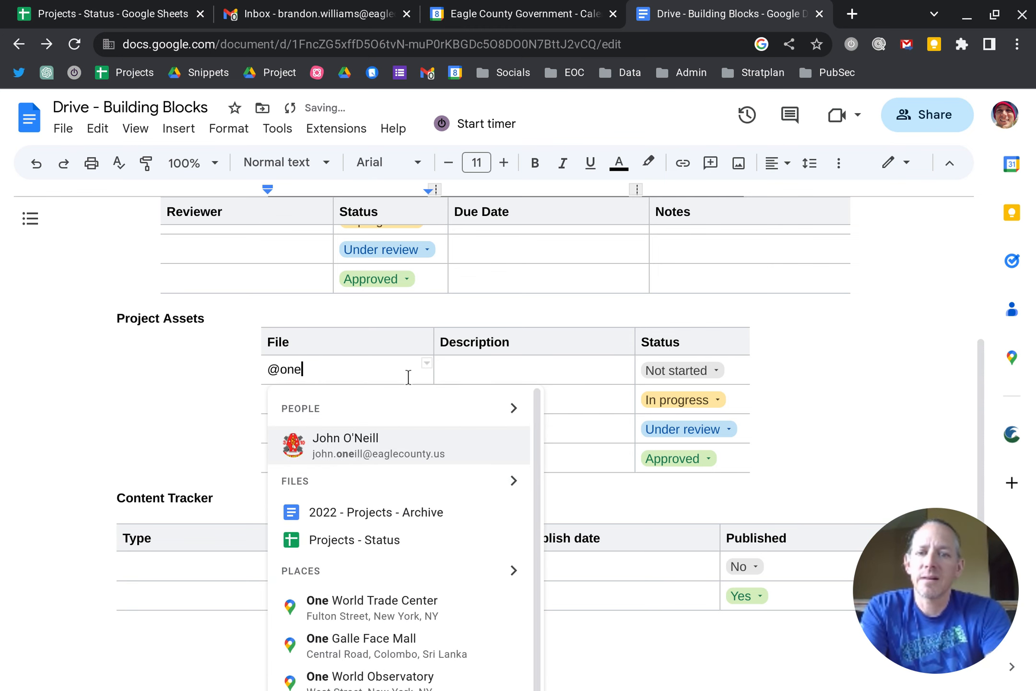
pyautogui.write('d')
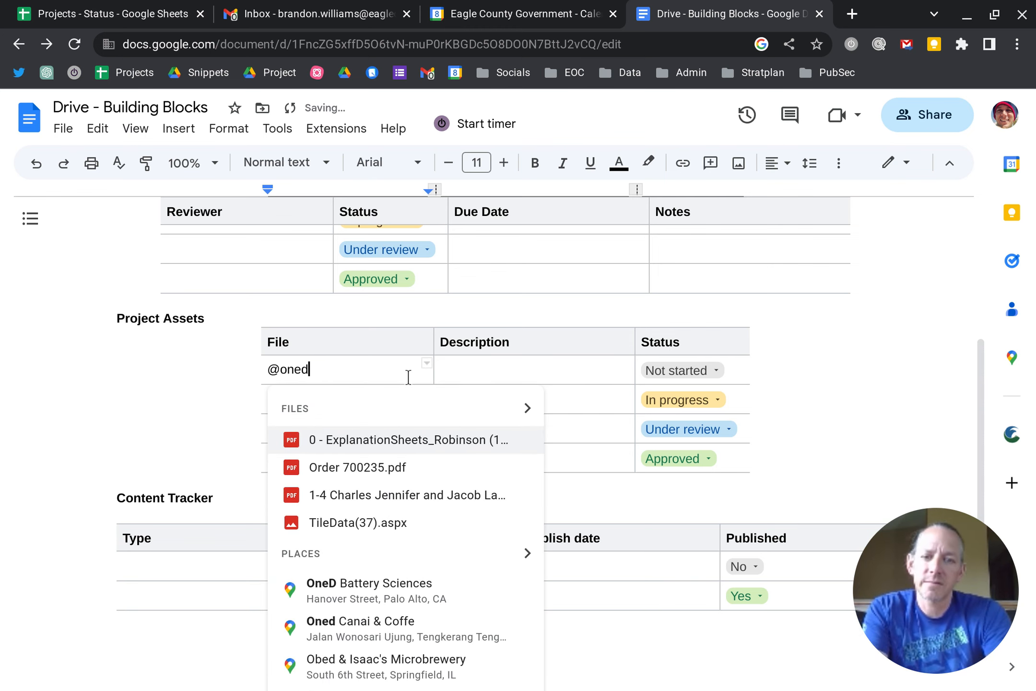
pyautogui.write('it')
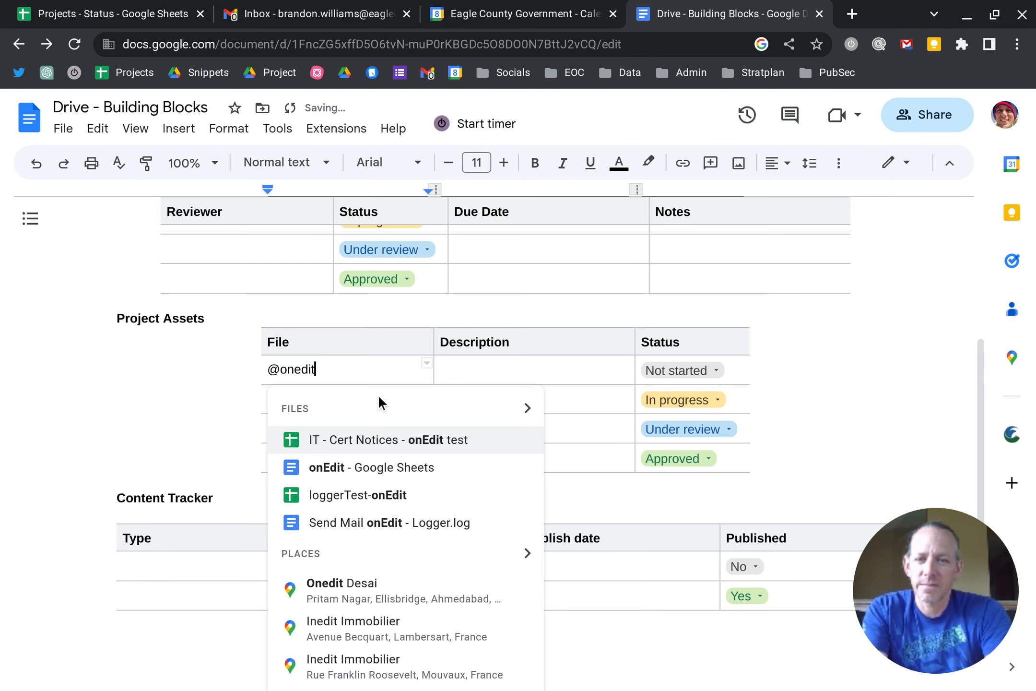
pyautogui.click(363, 440)
# - Enter "short description" in the first Description cell of the Project Assets table
pyautogui.click(485, 374)
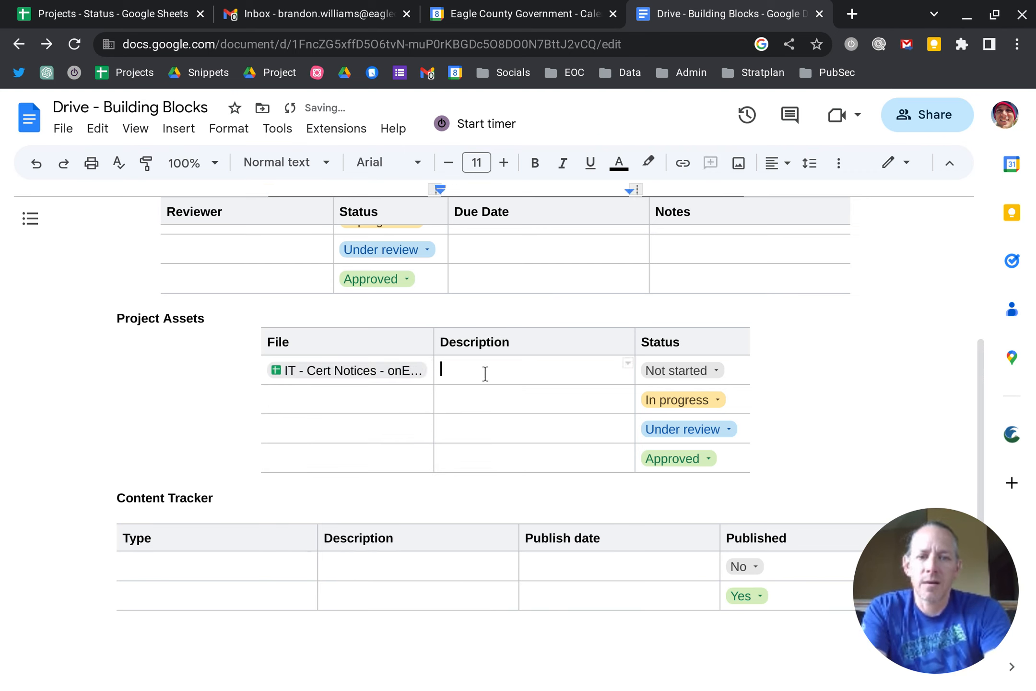
pyautogui.write('short descrip')
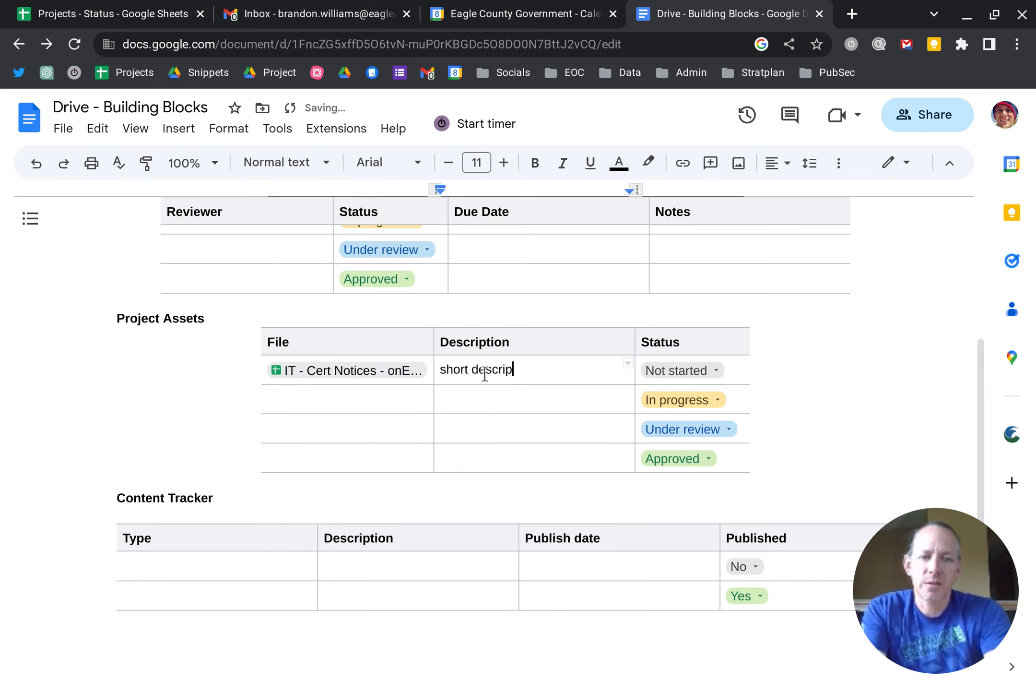
pyautogui.write('tion')
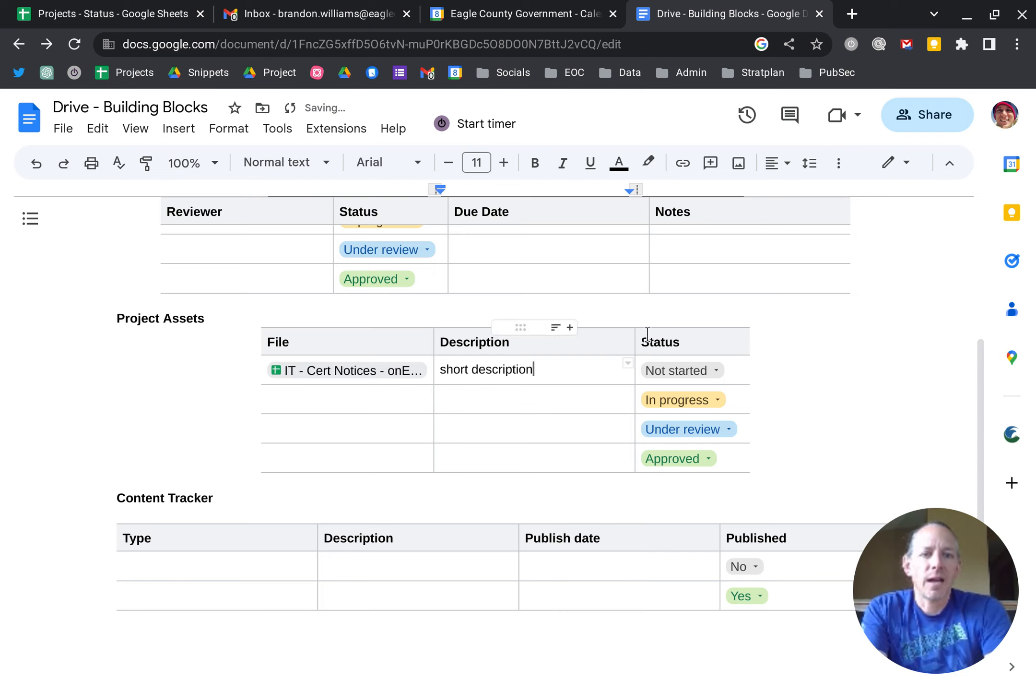
# - Insert a column after Status in the Project Assets table and give it the header "Task"
pyautogui.click(699, 342)
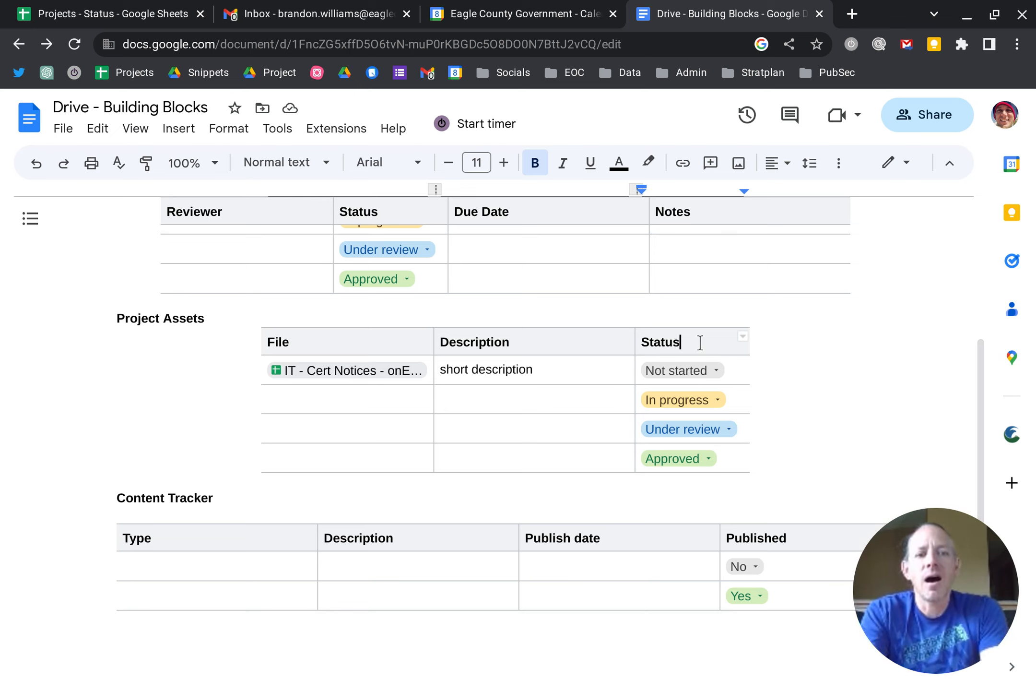
pyautogui.rightClick(700, 342)
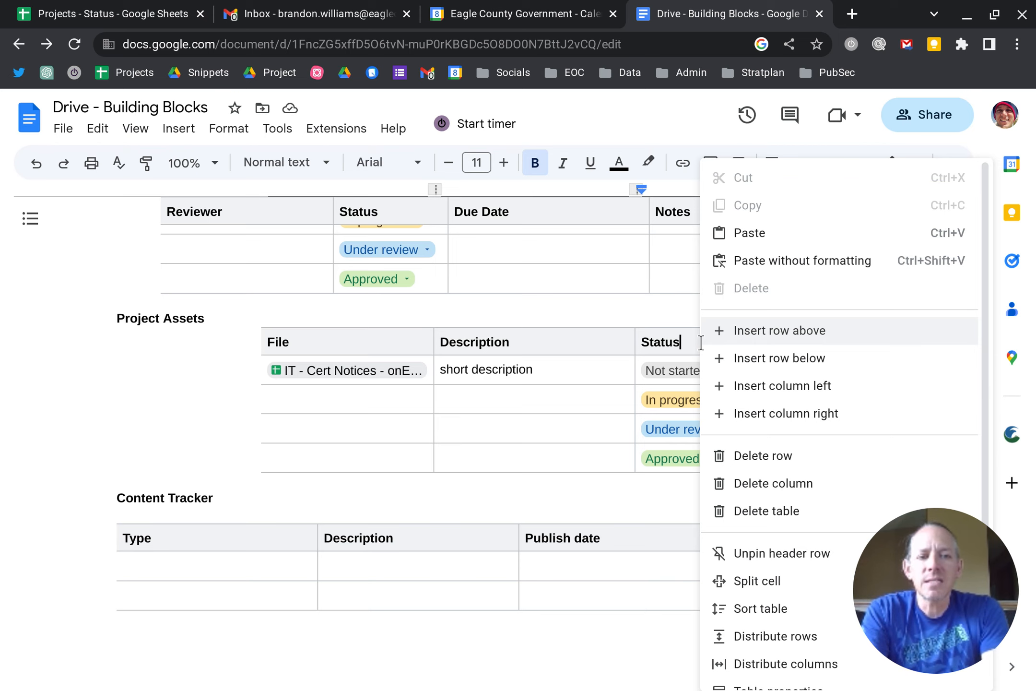
pyautogui.click(746, 415)
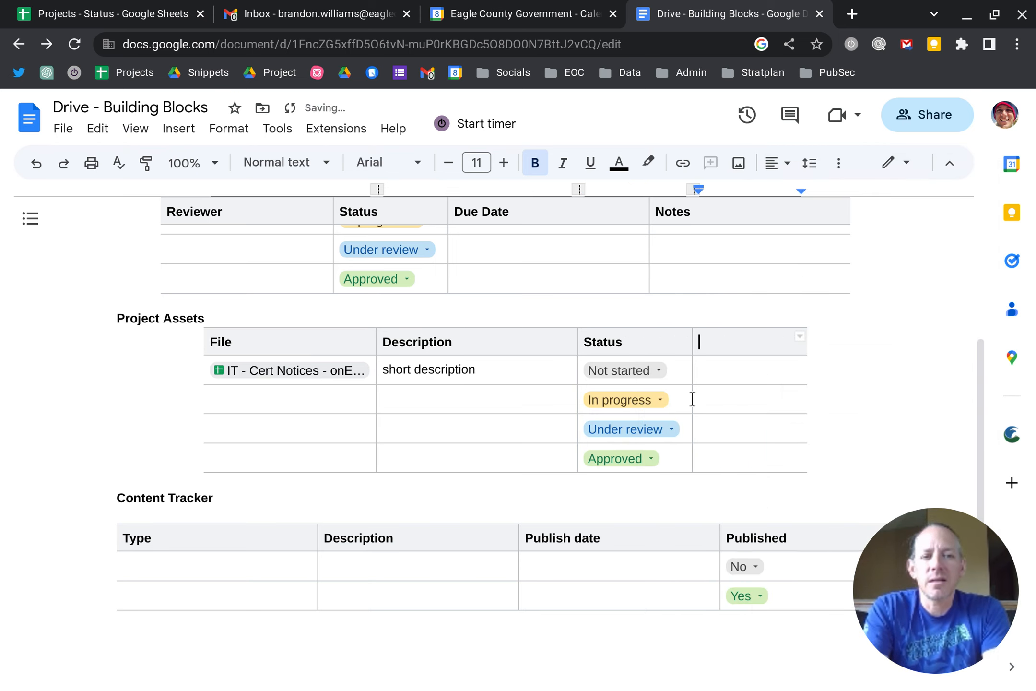
pyautogui.click(724, 343)
pyautogui.write('Task')
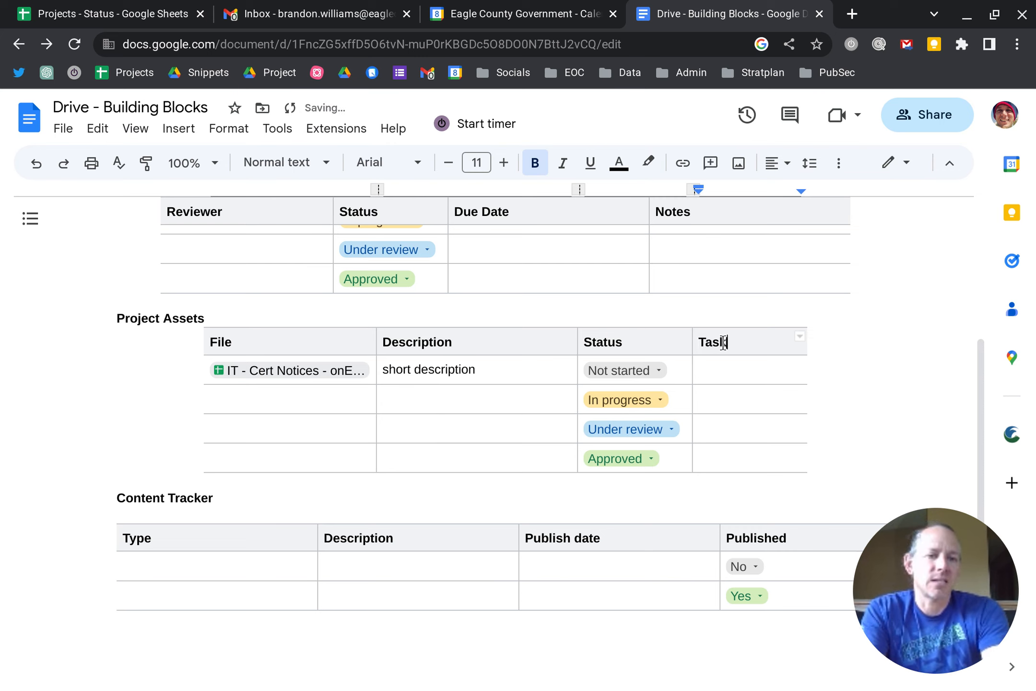
# - Create a task chip in the first Task cell of Project Assets, titled "finalize this document by end of May"
pyautogui.click(718, 375)
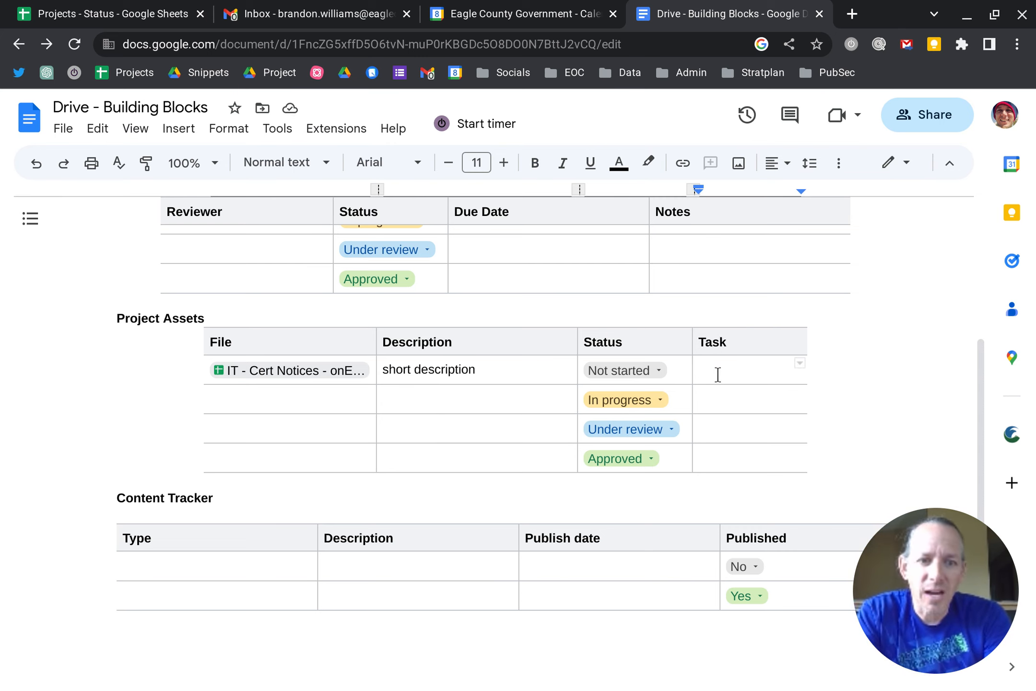
pyautogui.write('@')
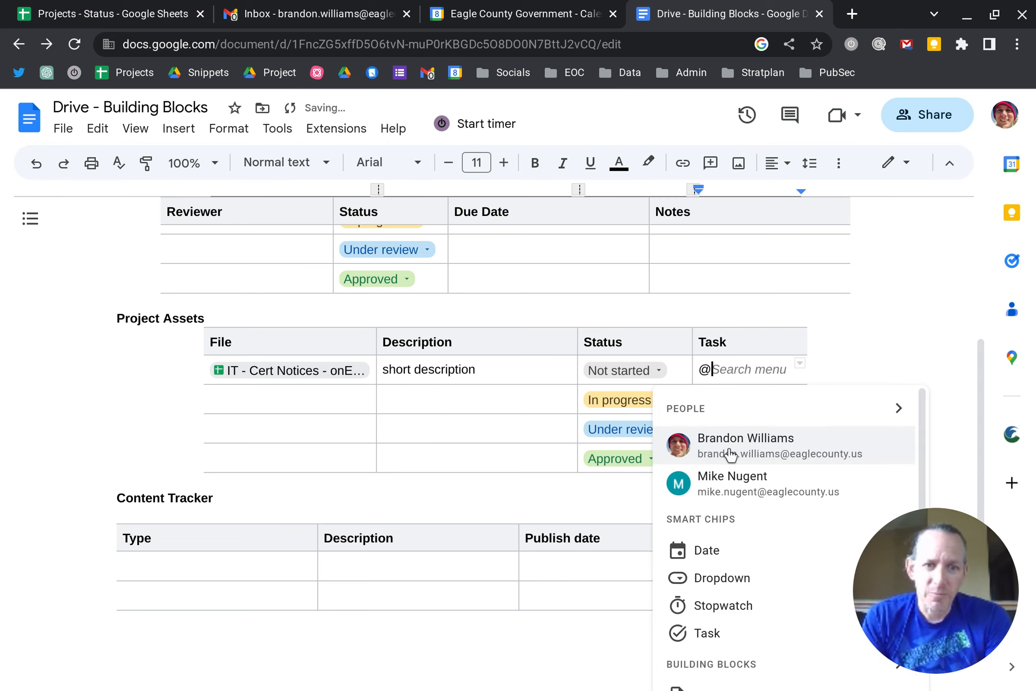
pyautogui.click(720, 635)
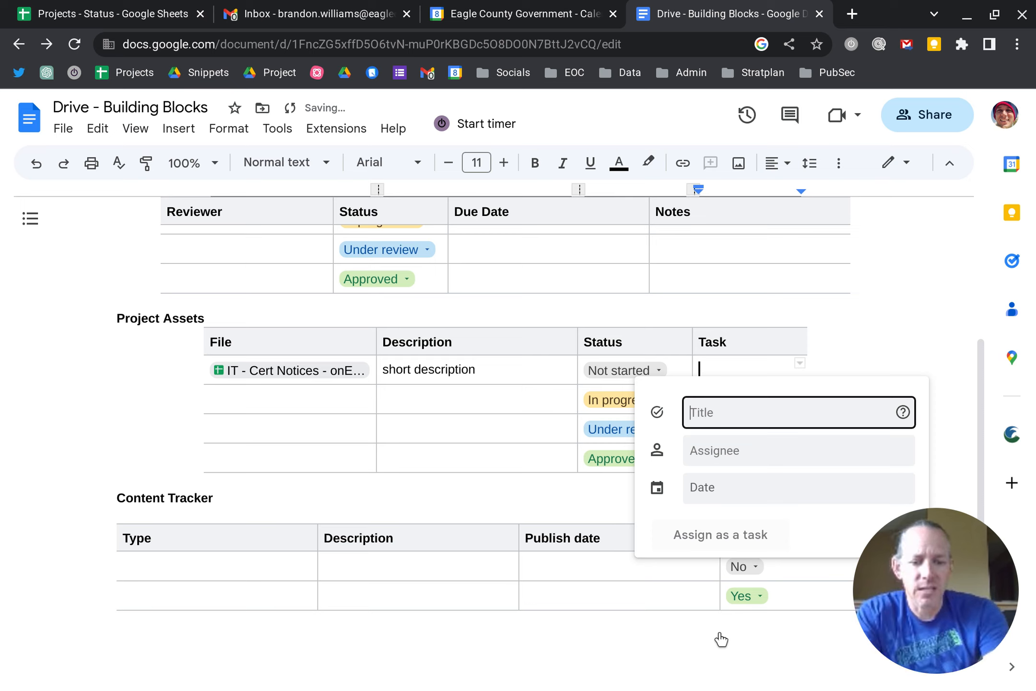
pyautogui.write('task')
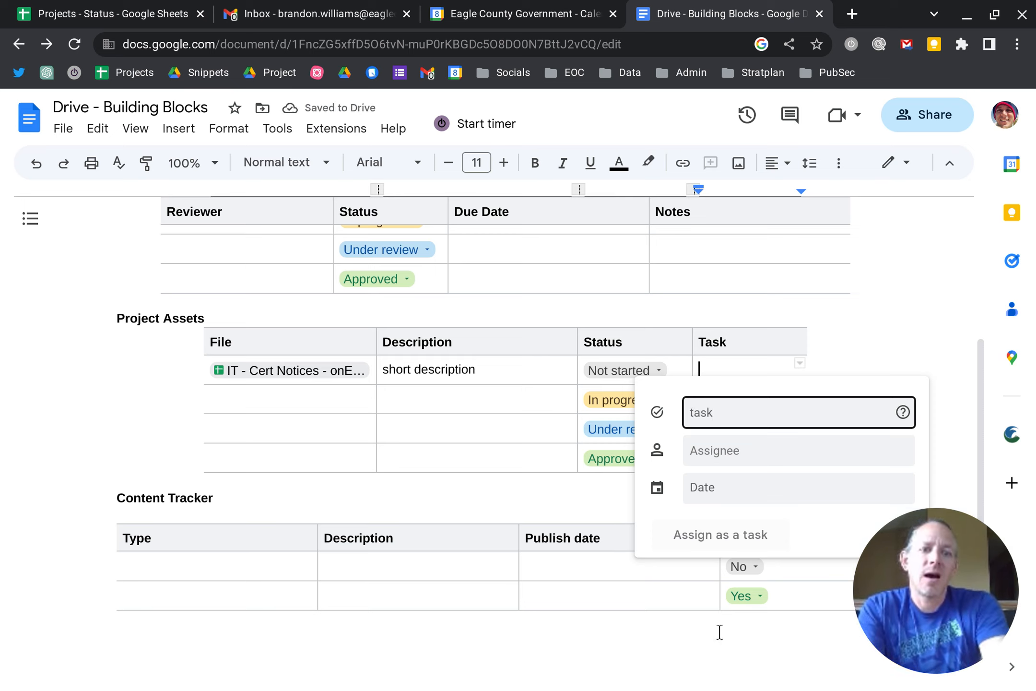
pyautogui.press('BackSpace')
pyautogui.press('BackSpace')
pyautogui.press('BackSpace')
pyautogui.press('BackSpace')
pyautogui.write('finaliz')
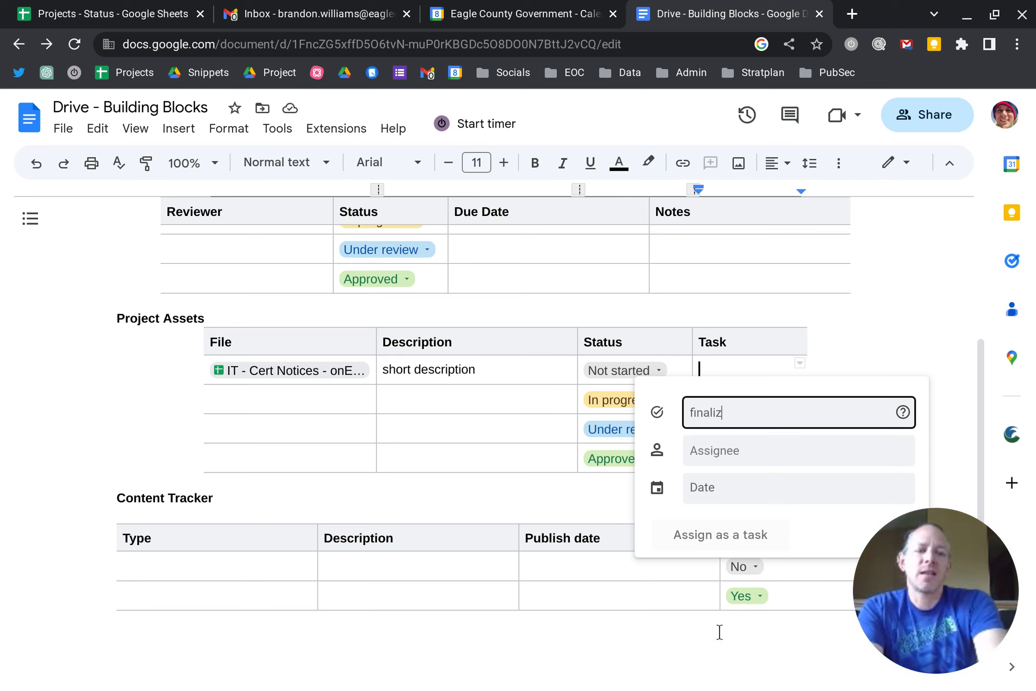
pyautogui.write('e this document by end of ')
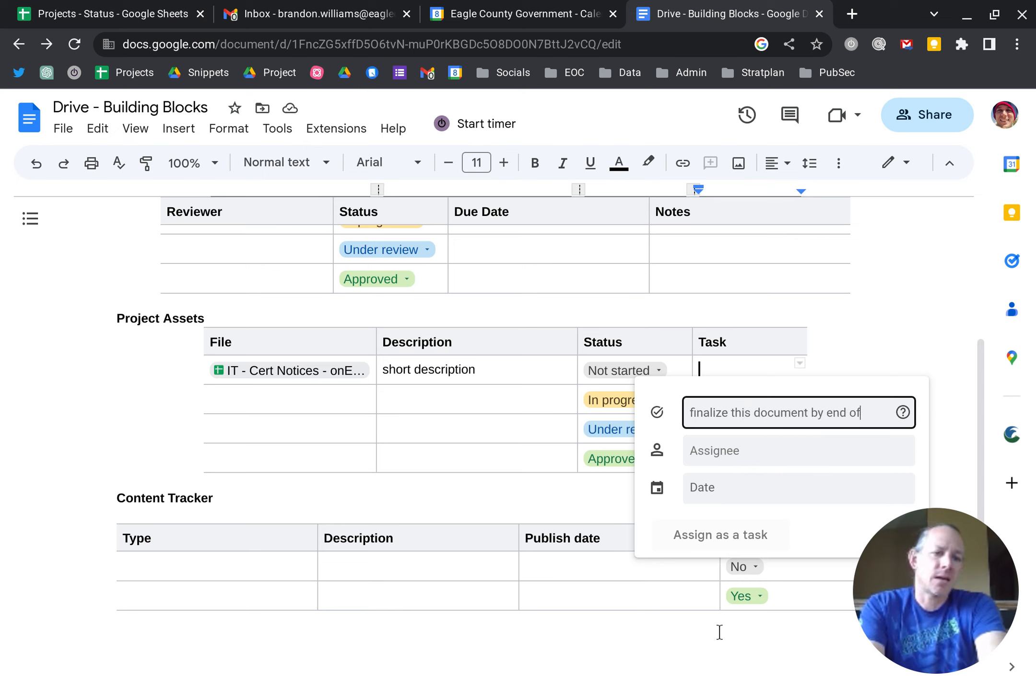
pyautogui.write('May')
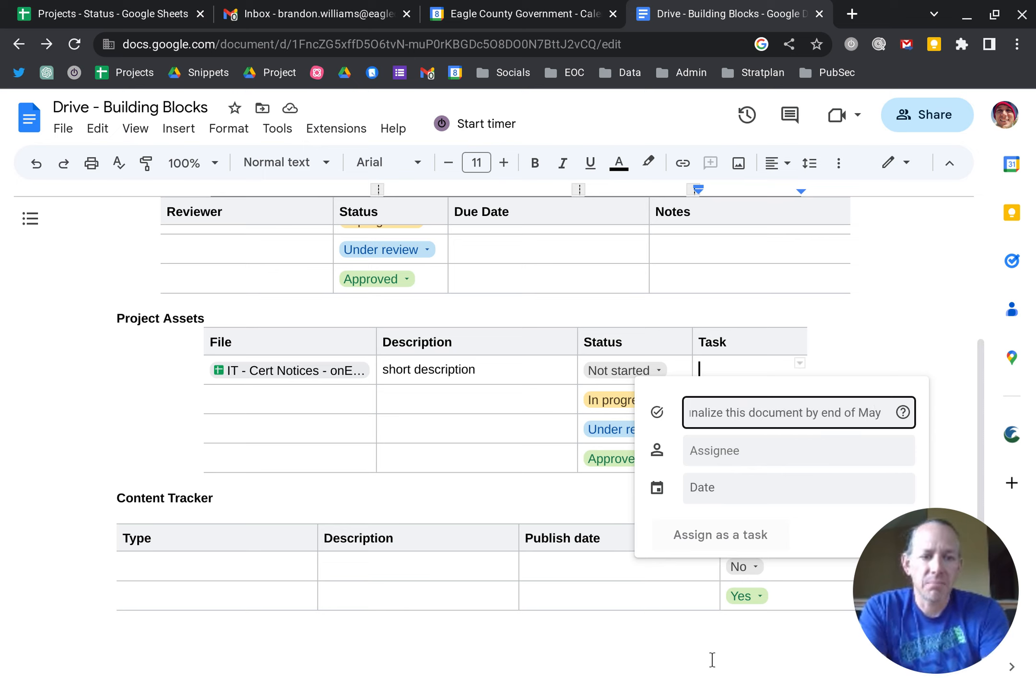
# - Assign the task to the document owner's own account with a due date of May 29, 2023
pyautogui.click(802, 454)
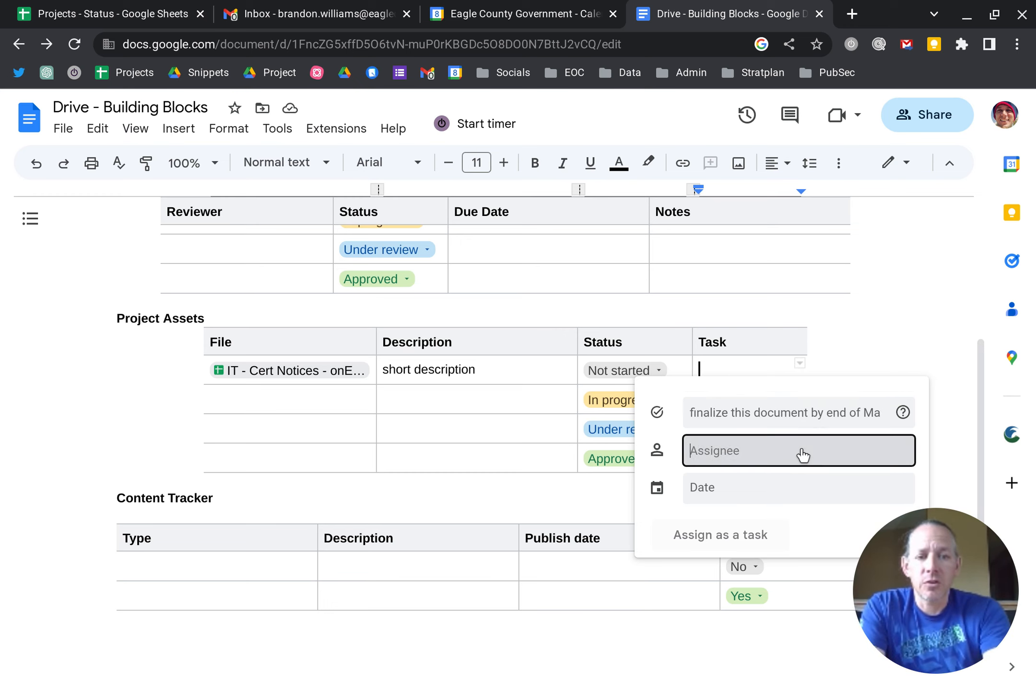
pyautogui.write('brandon')
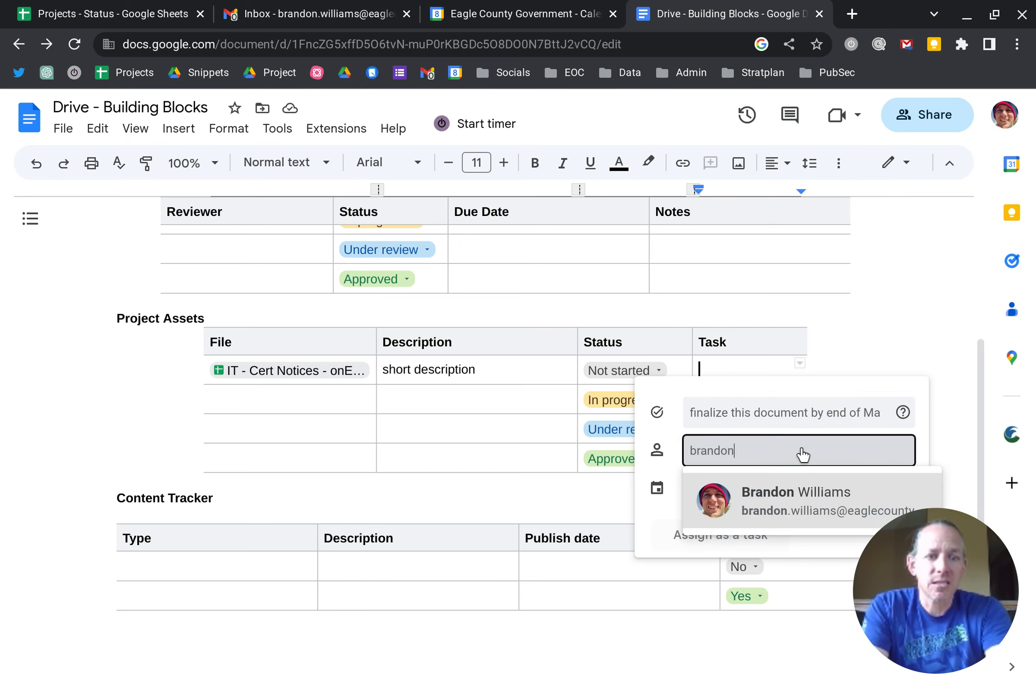
pyautogui.click(796, 509)
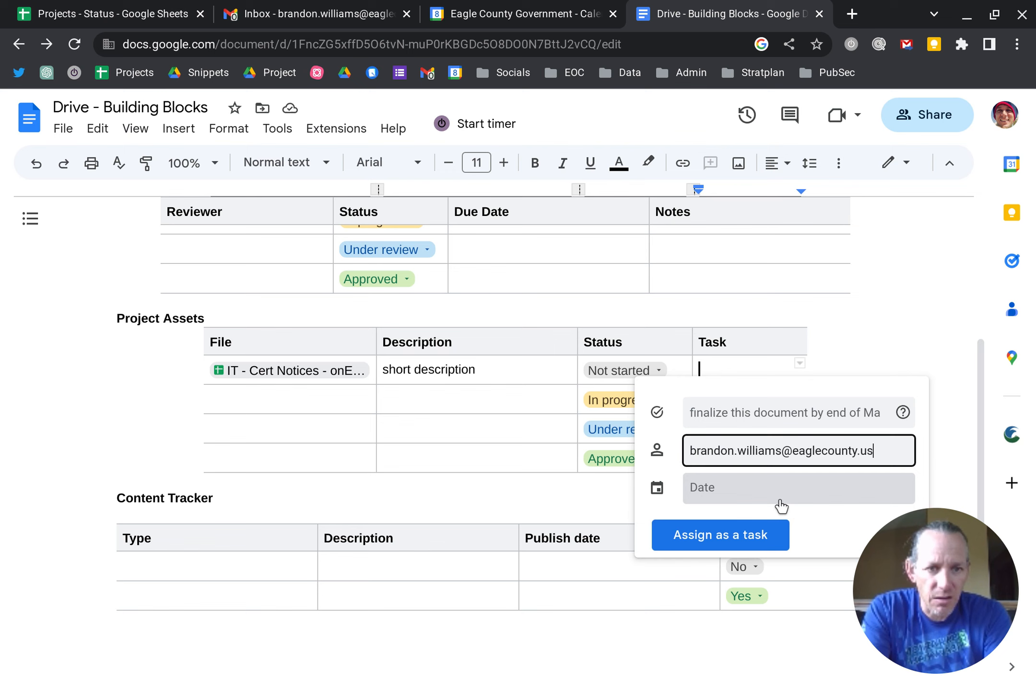
pyautogui.click(751, 489)
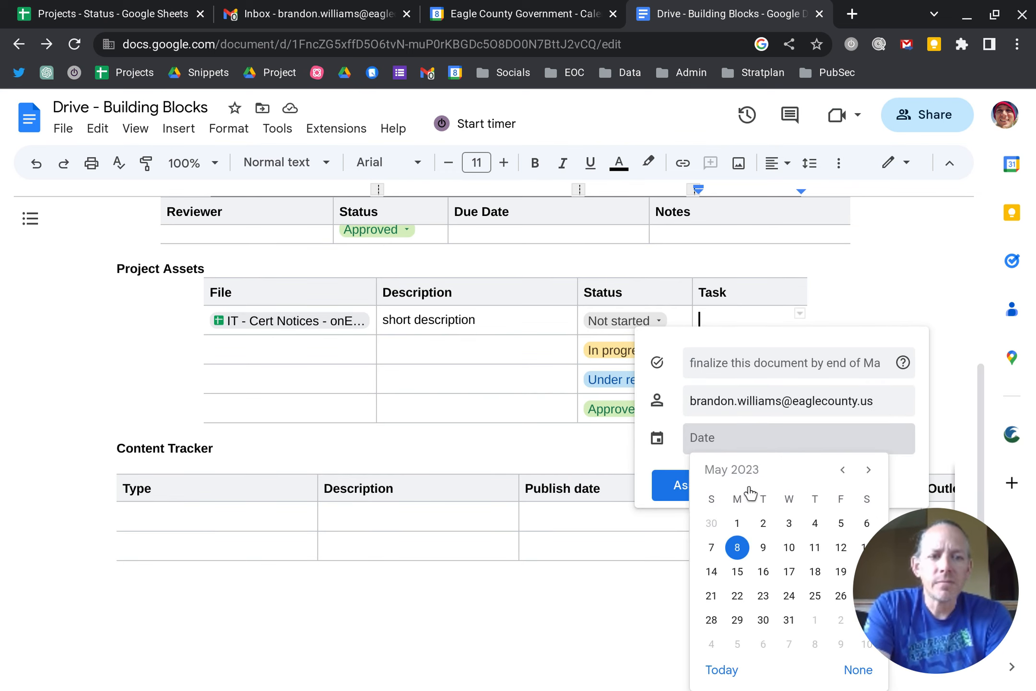
pyautogui.click(738, 620)
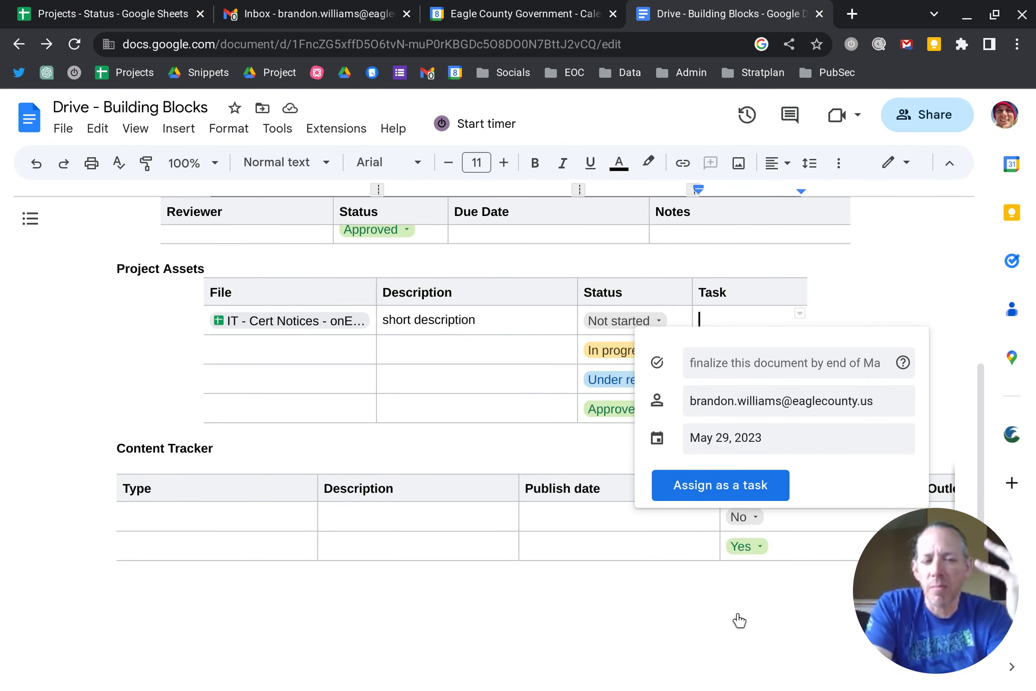
pyautogui.click(750, 485)
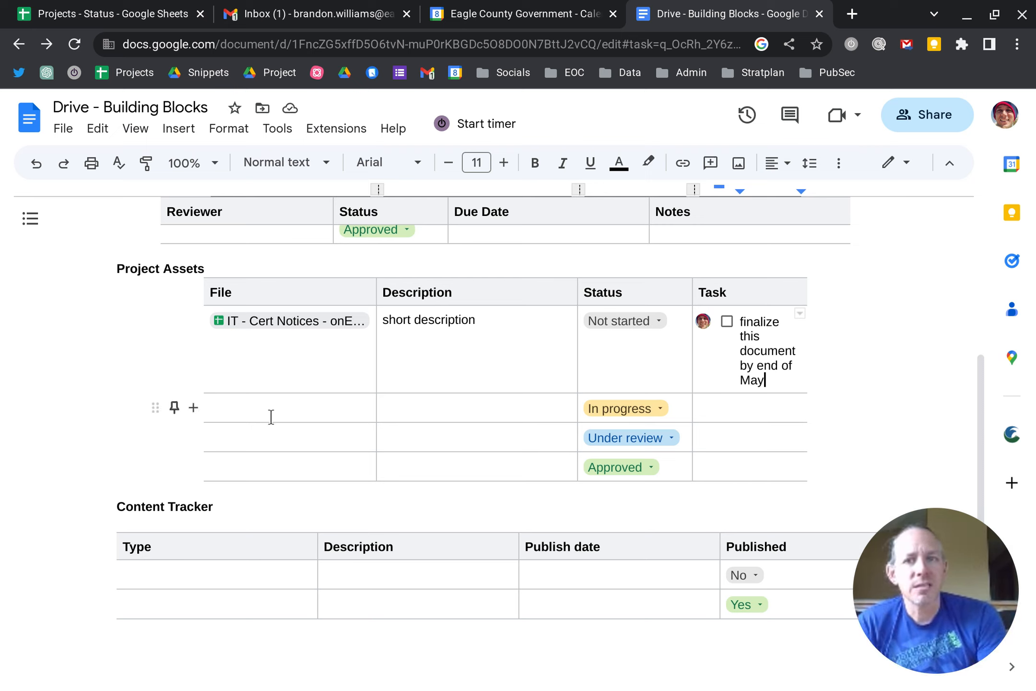
# - Start a new custom dropdown chip in the first Outlet cell of the Content Tracker table
pyautogui.scroll(-5, 110, 427)
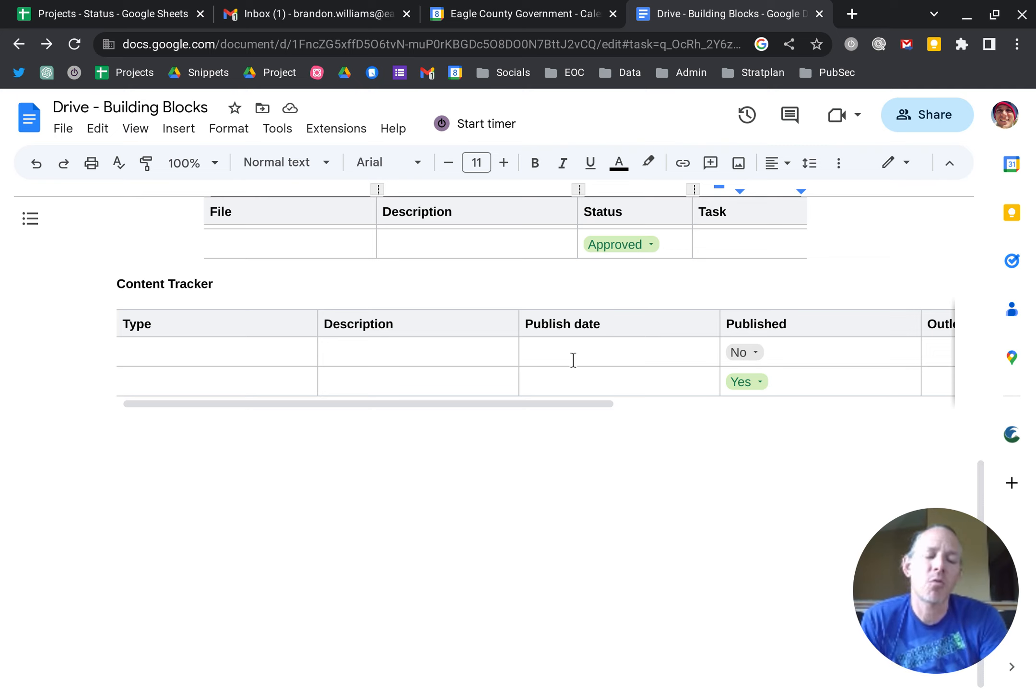
pyautogui.hscroll(3, 633, 358)
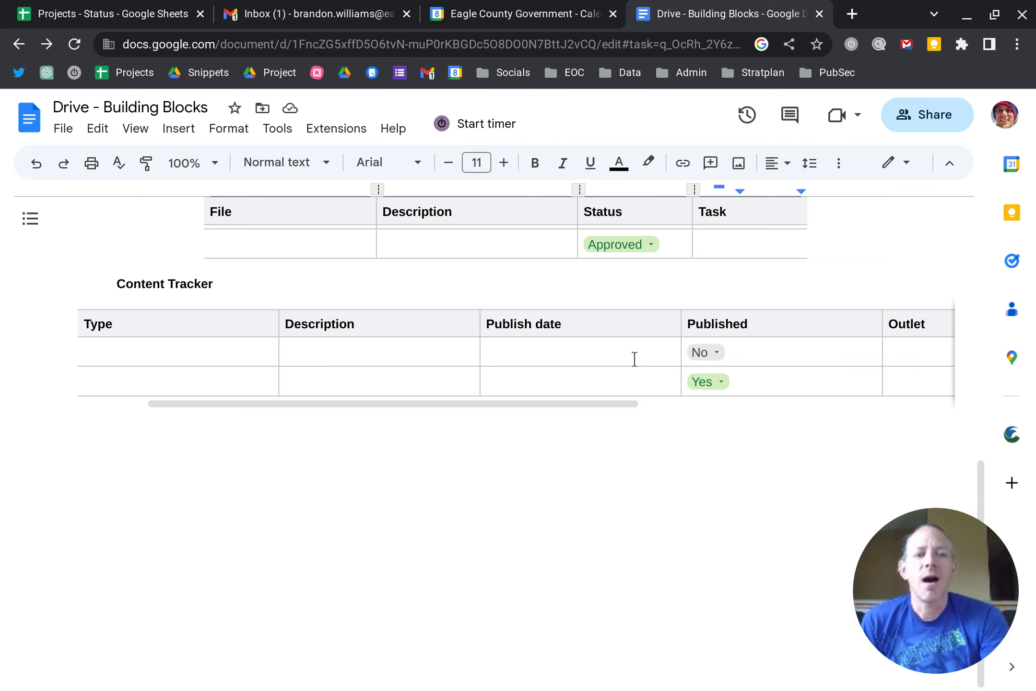
pyautogui.hscroll(4, 633, 358)
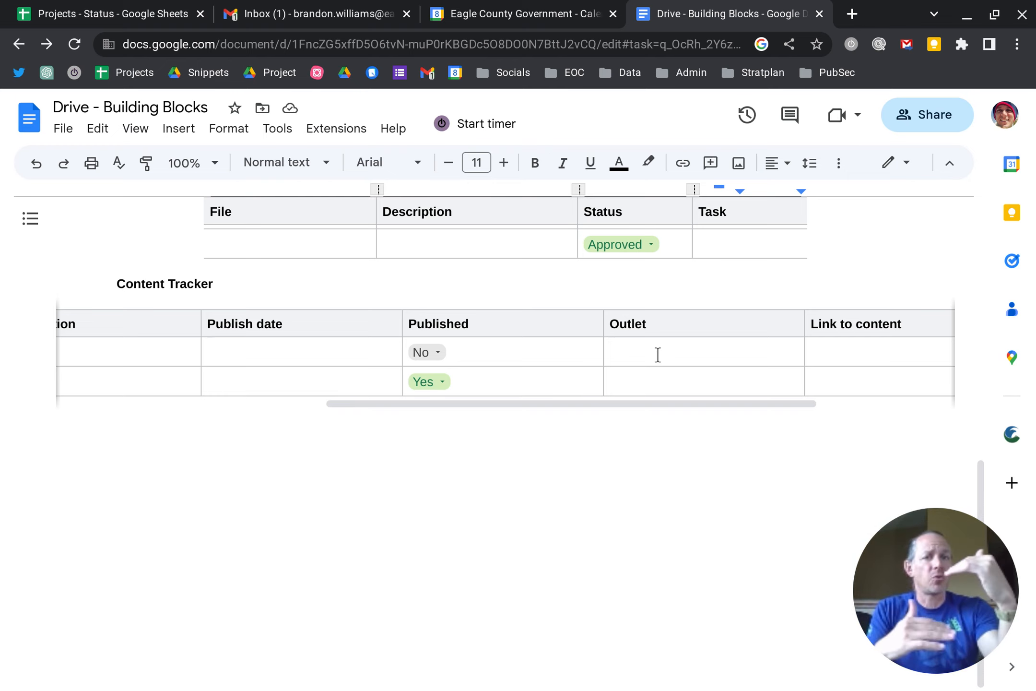
pyautogui.click(658, 355)
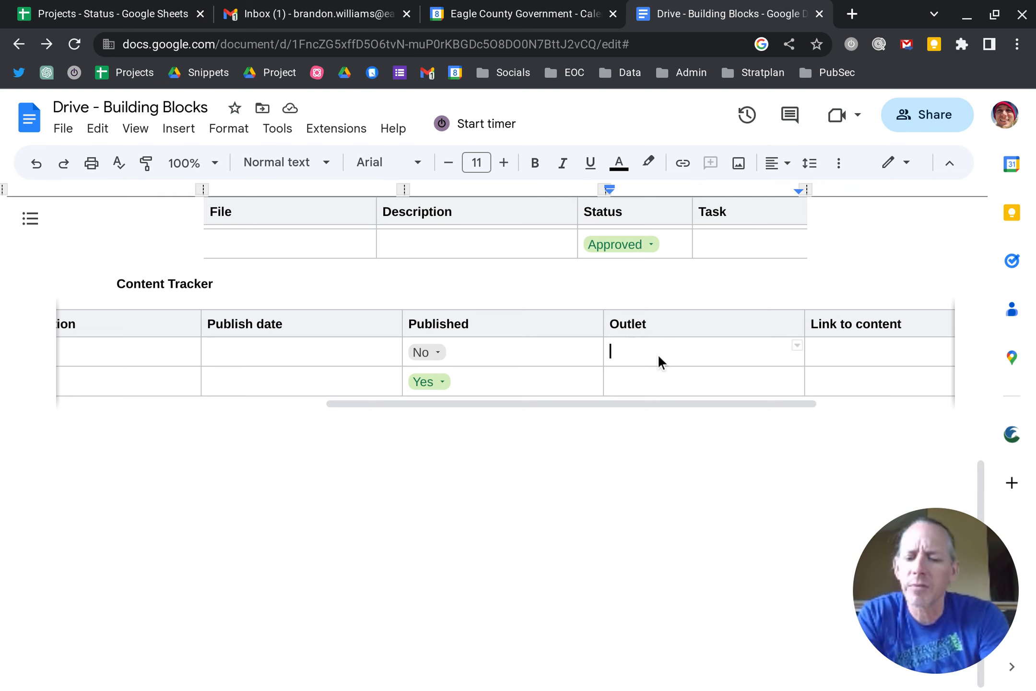
pyautogui.write('@')
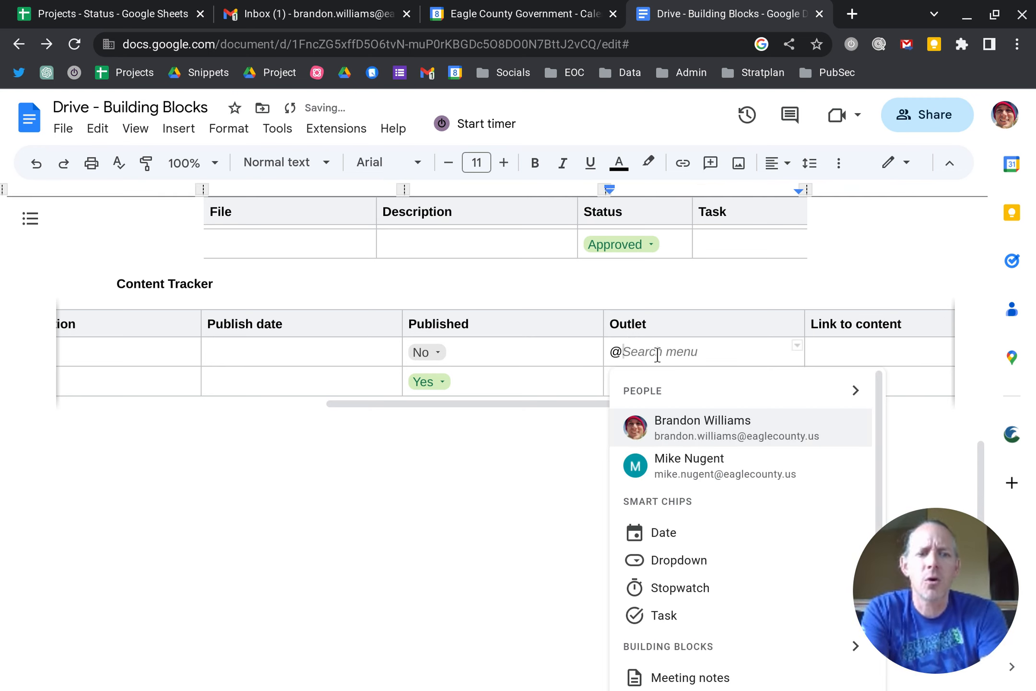
pyautogui.click(659, 566)
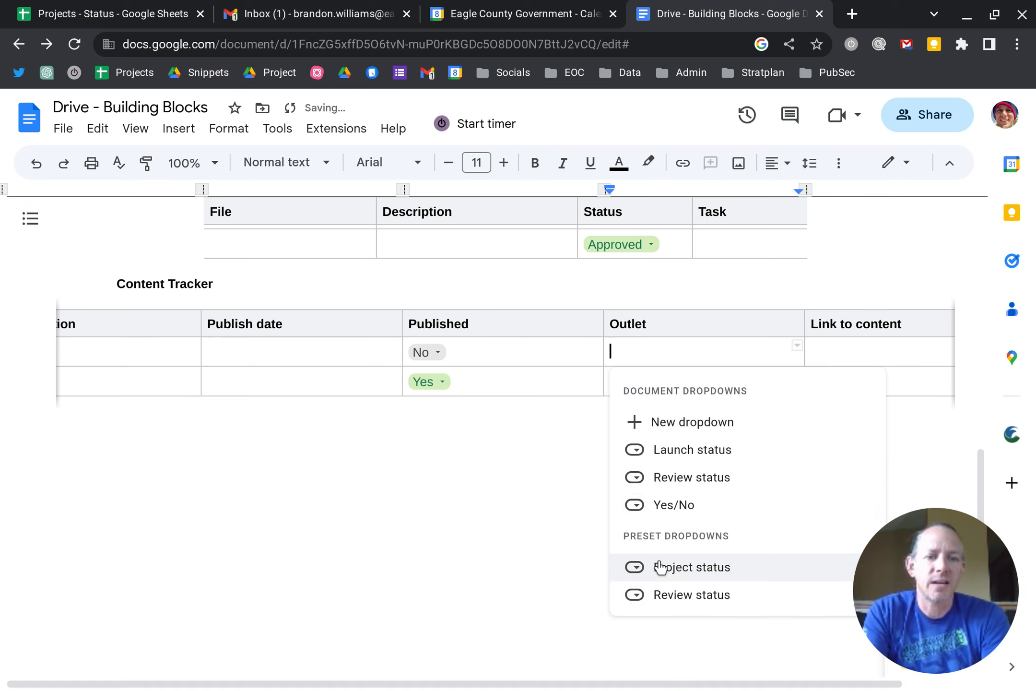
pyautogui.click(691, 422)
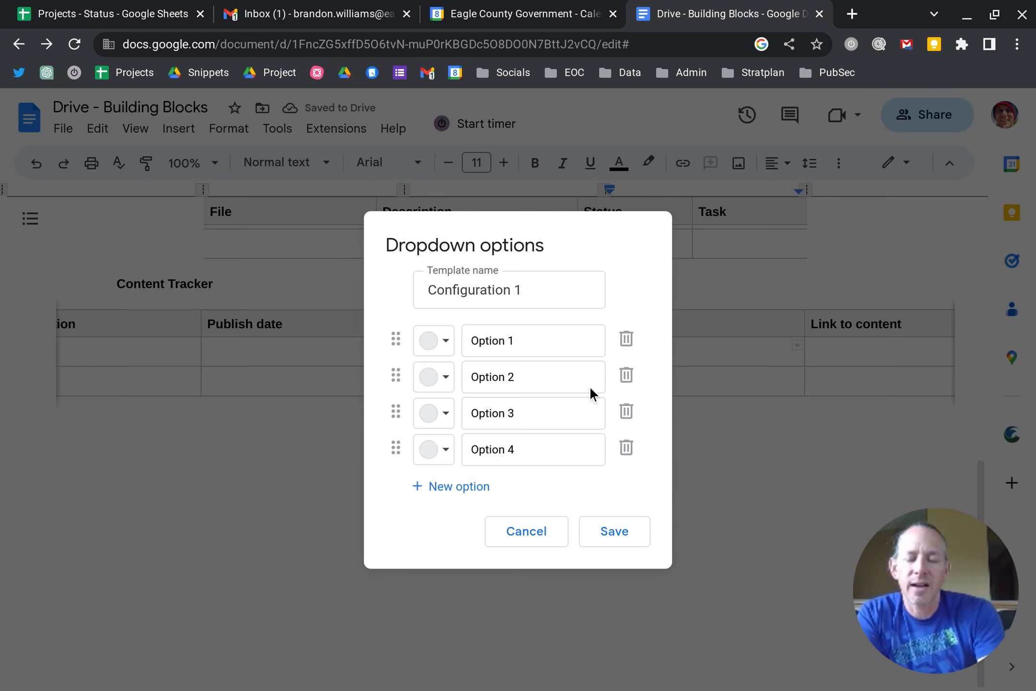
# - Name the new dropdown template "Outlet"
pyautogui.click(523, 291)
pyautogui.tripleClick(419, 290)
pyautogui.click(419, 290)
pyautogui.write('OU')
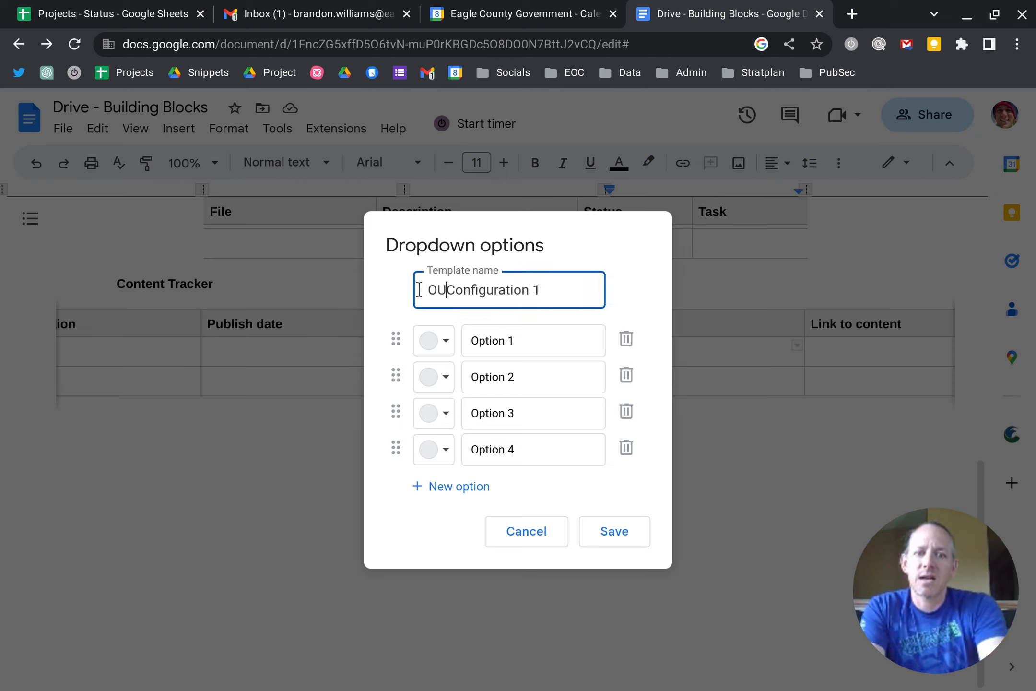
pyautogui.press('BackSpace')
pyautogui.press('BackSpace')
pyautogui.moveTo(522, 287); pyautogui.dragTo(423, 277)
pyautogui.write('Outlet')
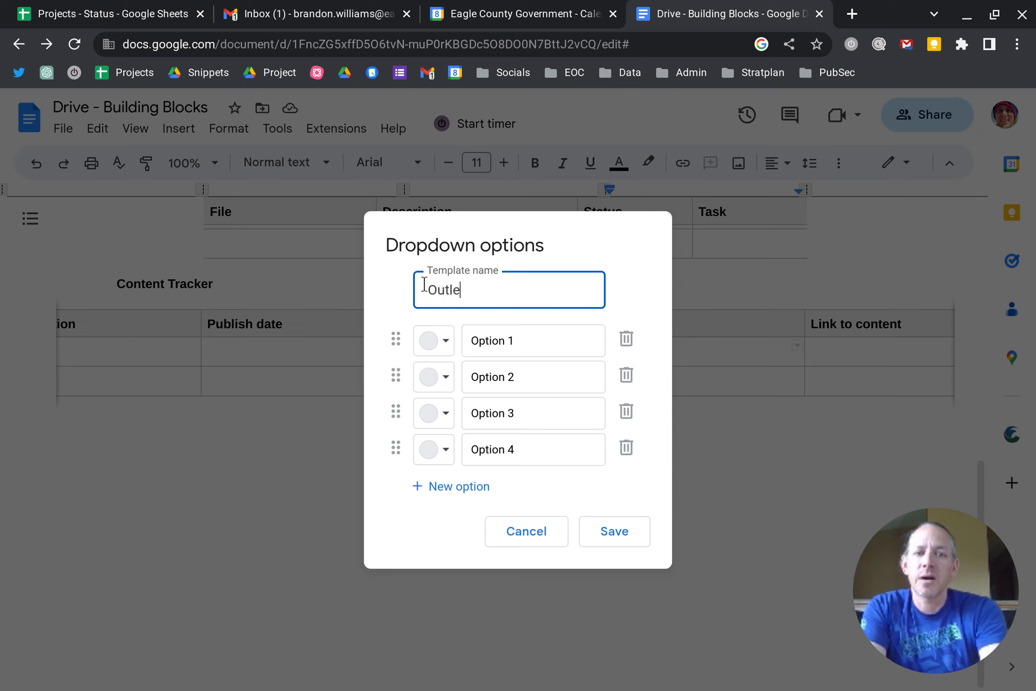
# - Save the dropdown with "Facebook" and "Twitter" as its first two options and check the choices in the Outlet cell
pyautogui.click(517, 340)
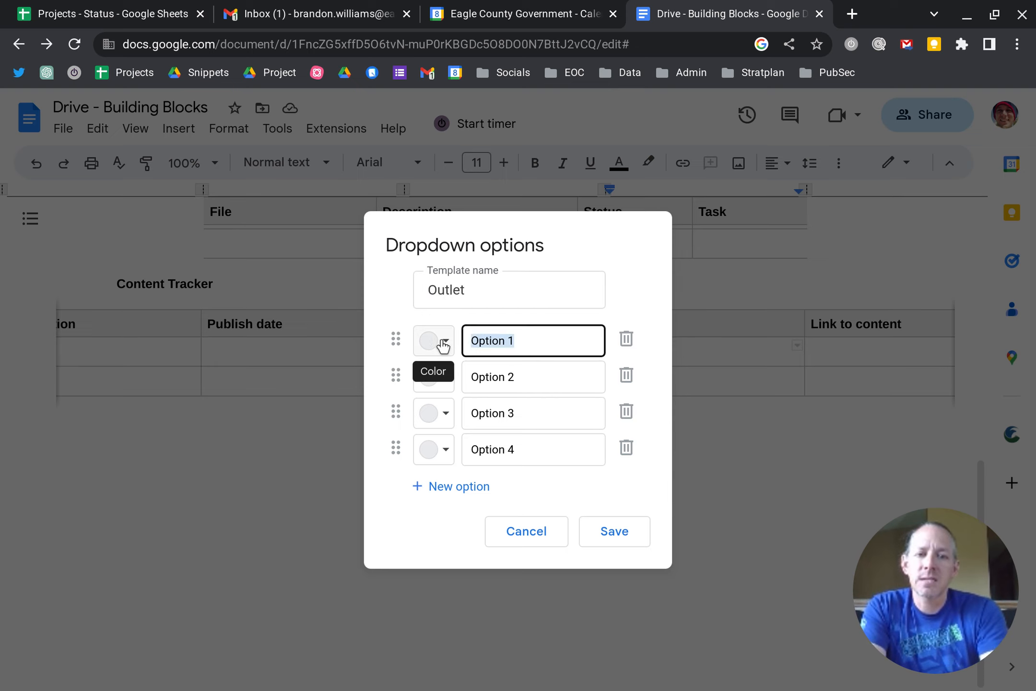
pyautogui.write('Facebook')
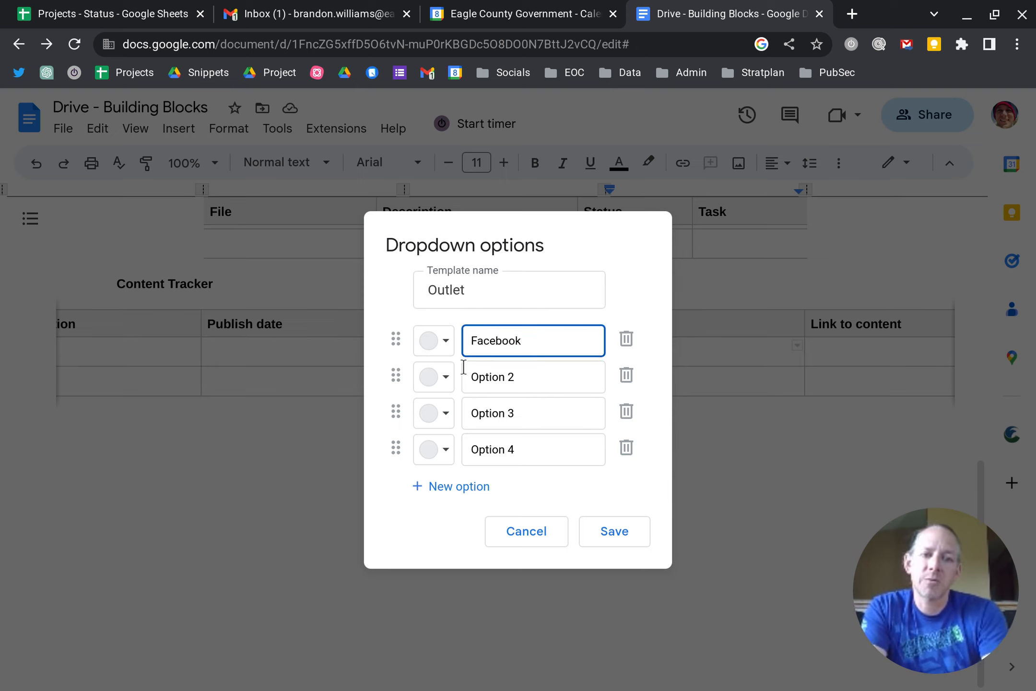
pyautogui.click(516, 377)
pyautogui.write('Twitter')
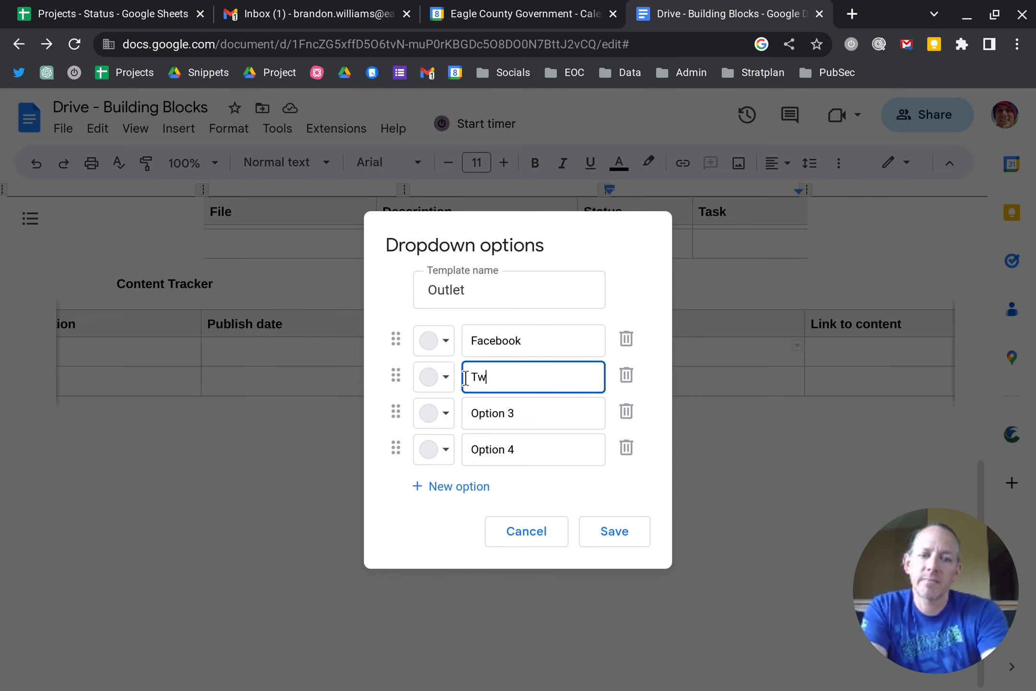
pyautogui.click(608, 535)
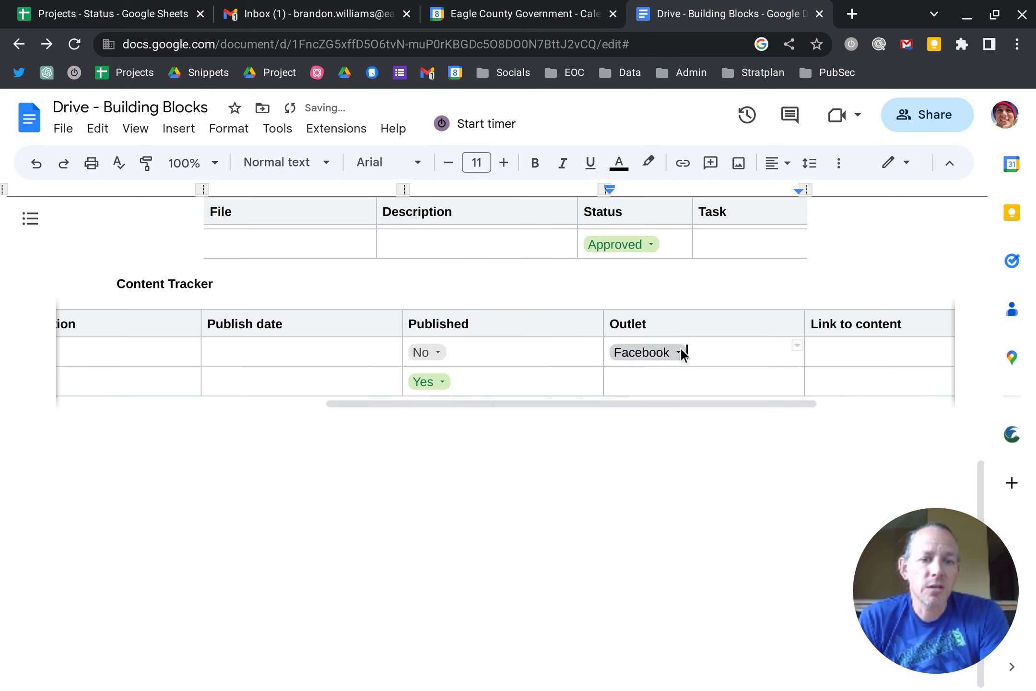
pyautogui.click(680, 347)
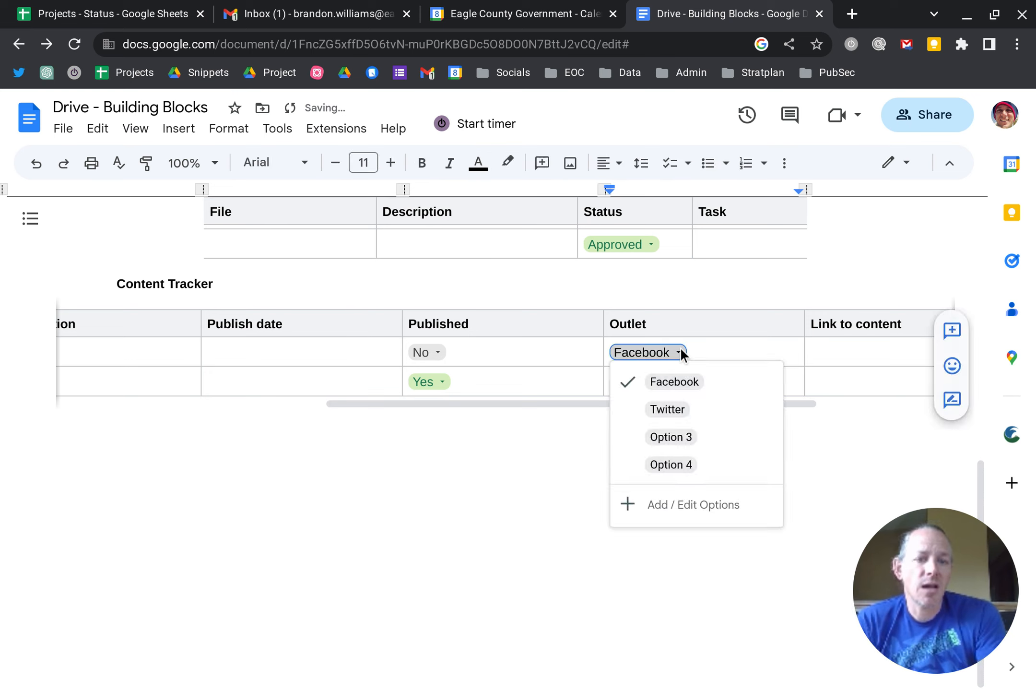
pyautogui.click(557, 422)
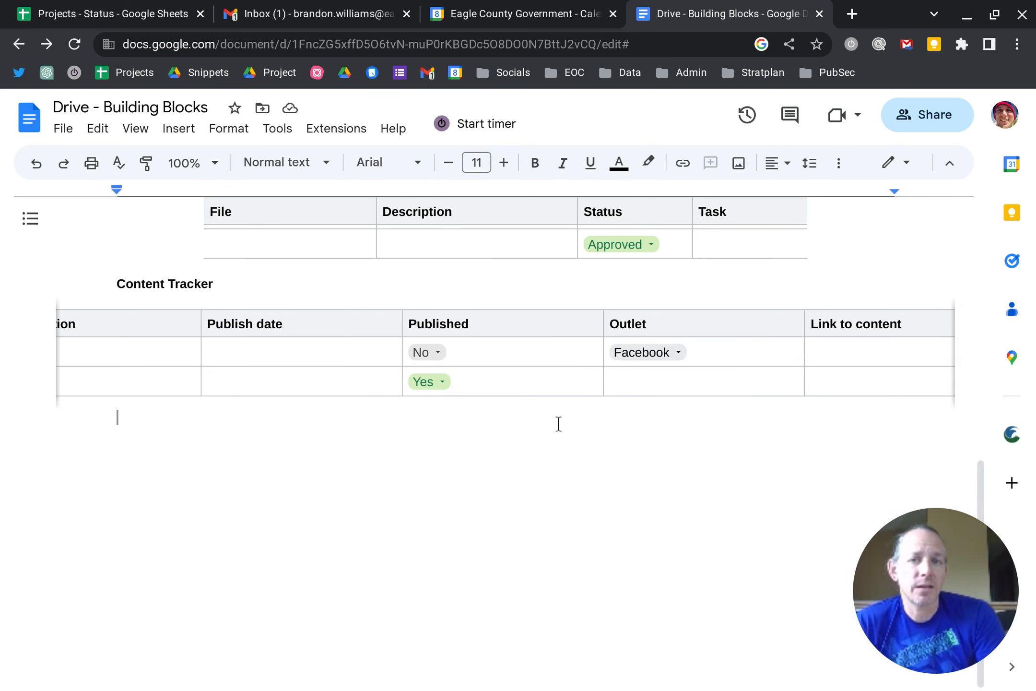
# - Preview the due date and reviewer chips in the Review Tracker and the related file chip in the Product Roadmap
pyautogui.scroll(6, 456, 465)
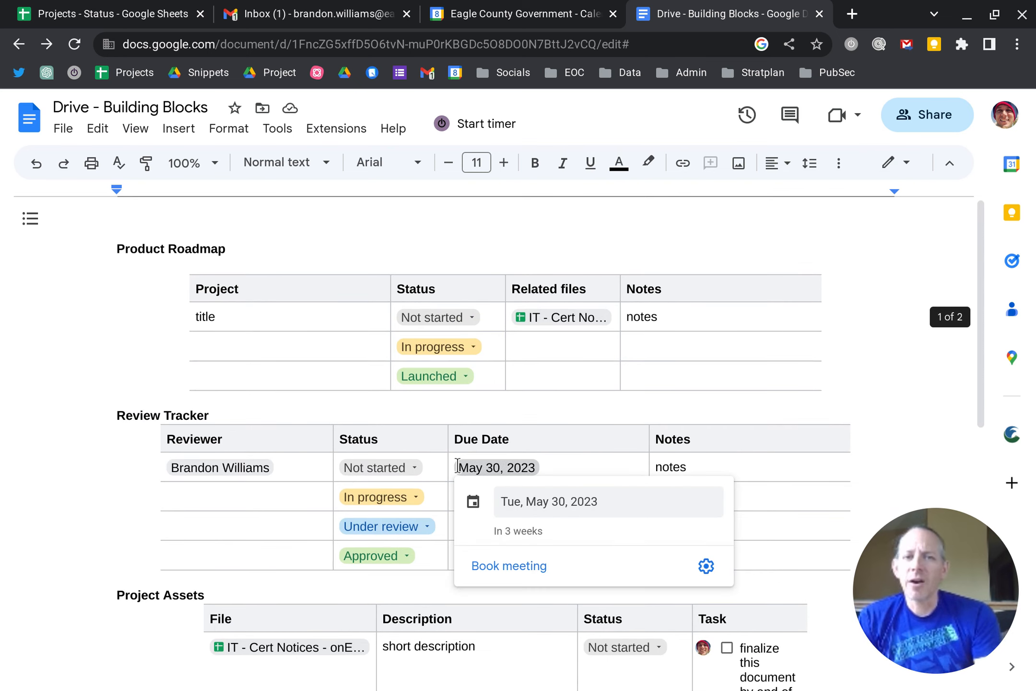
pyautogui.moveTo(458, 465)
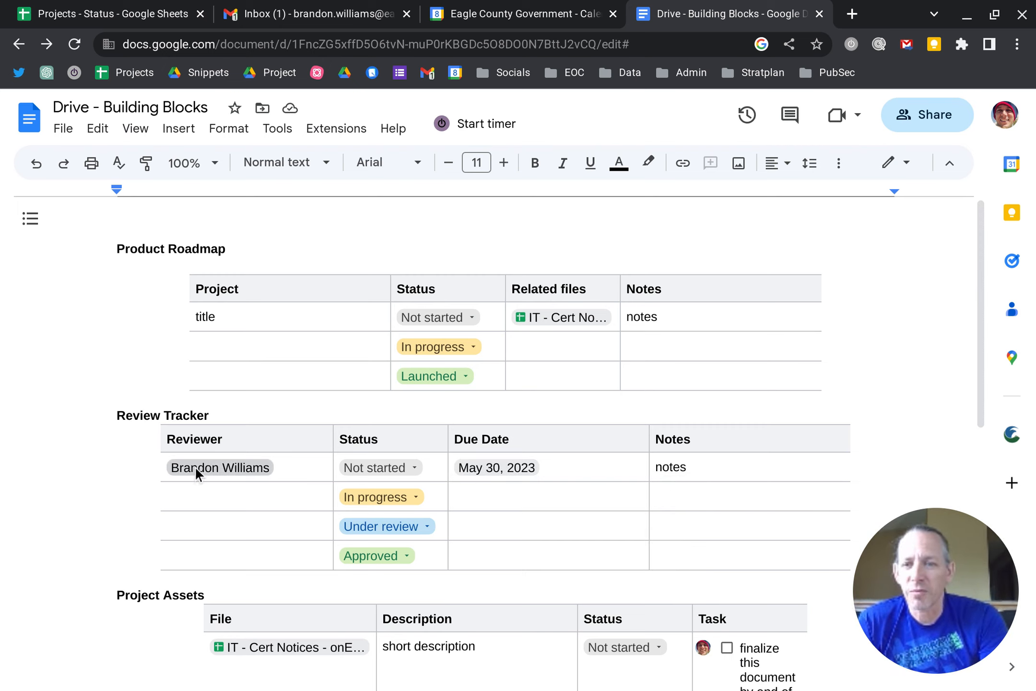
pyautogui.moveTo(196, 468)
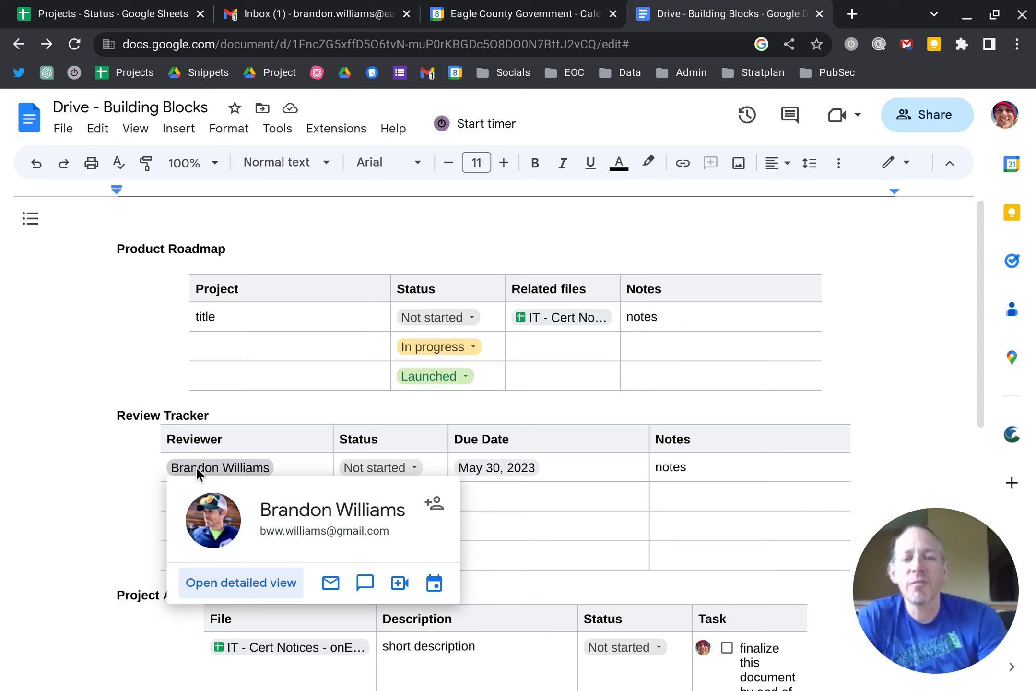
pyautogui.moveTo(557, 318)
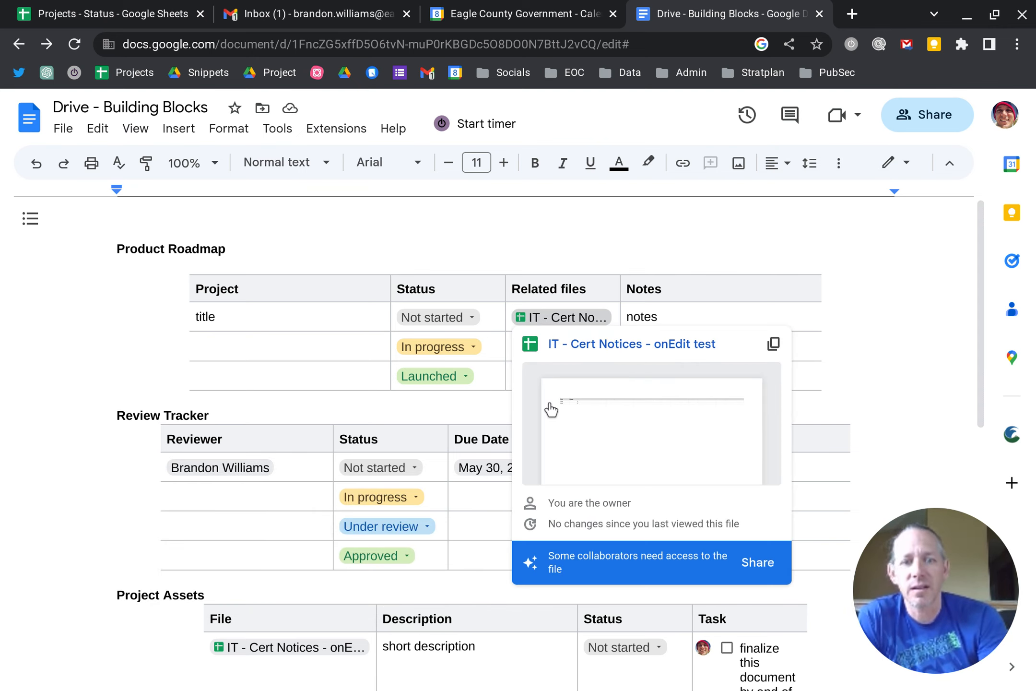
pyautogui.moveTo(244, 467)
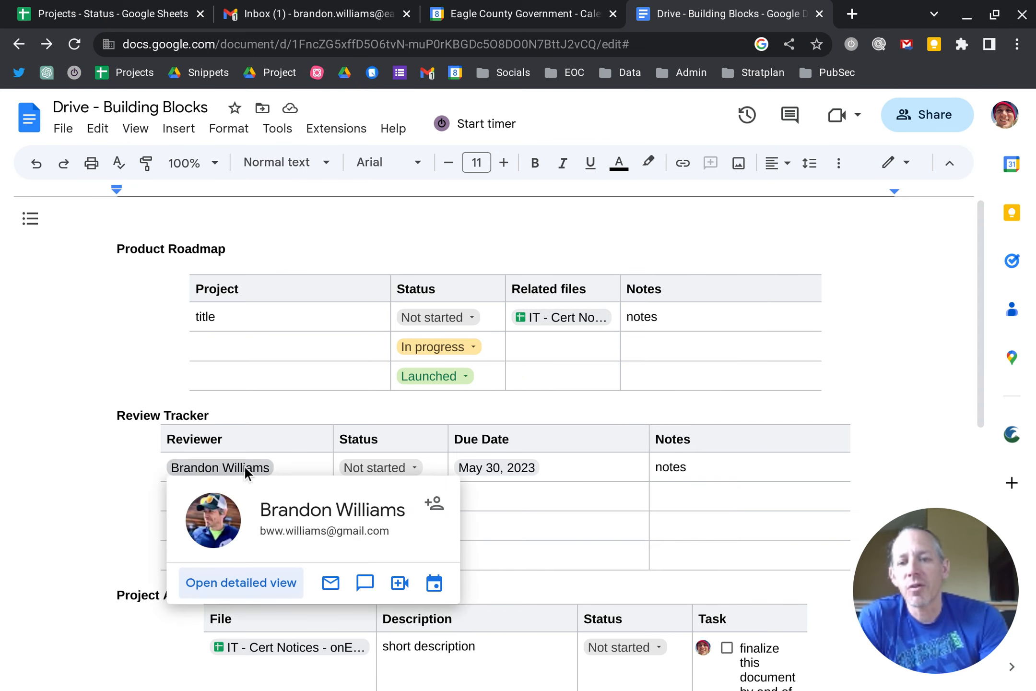